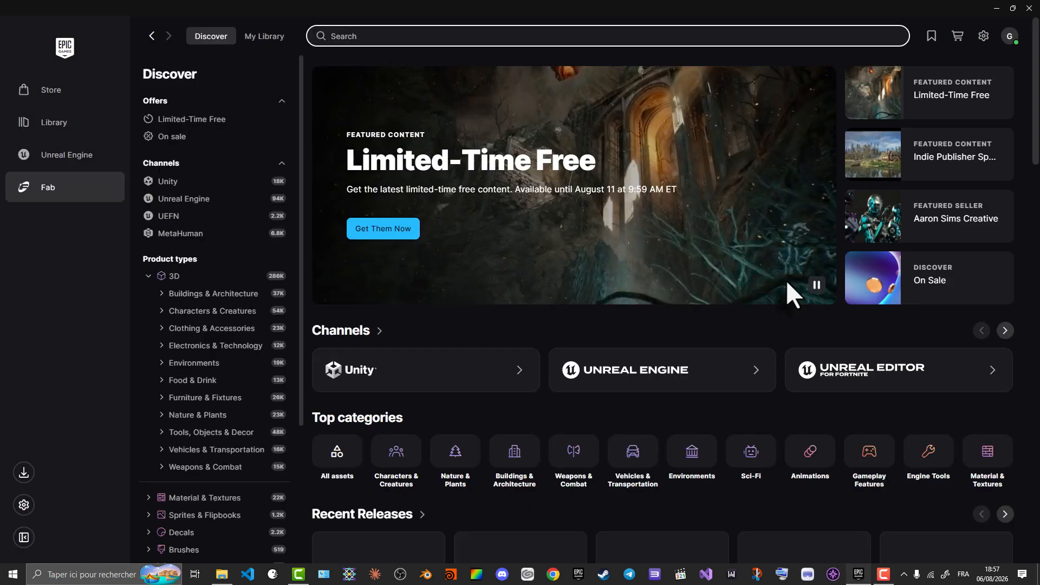
- Search Fab for "city sample" and open the City Sample product by Epic Games
left_click(374, 36)
type("cit")
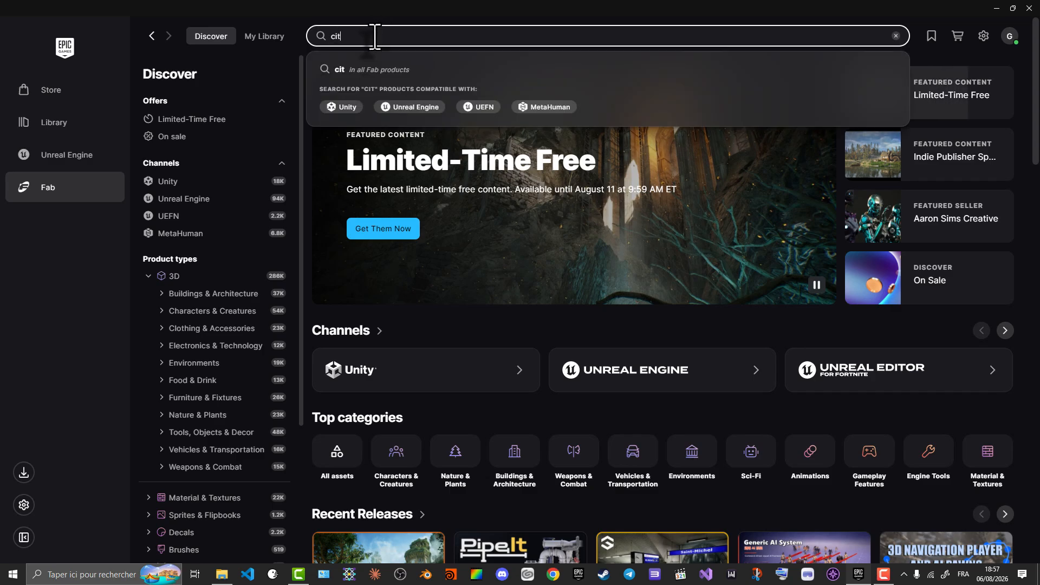
type("y sample")
key("Return")
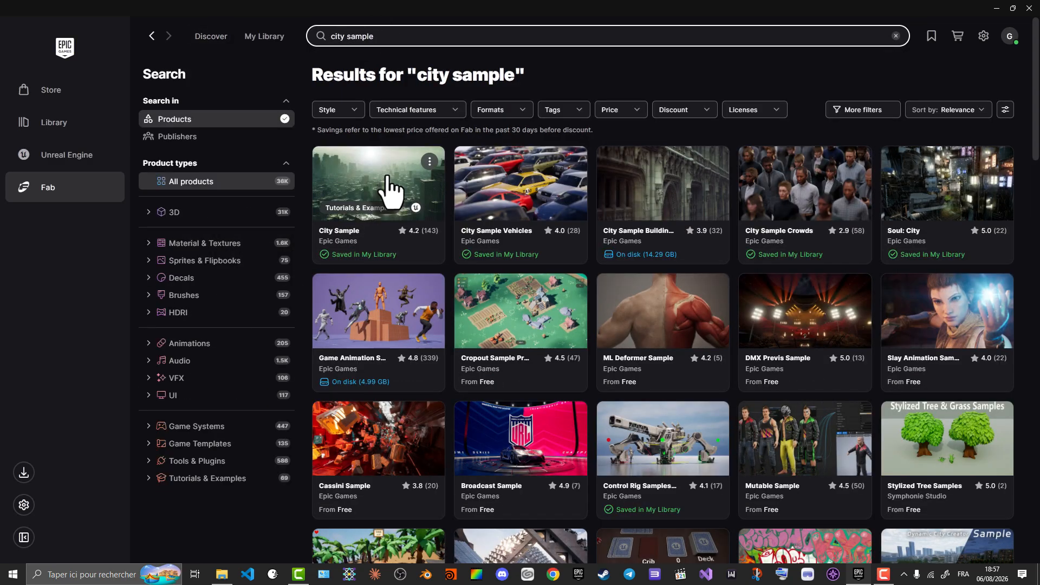
left_click(387, 187)
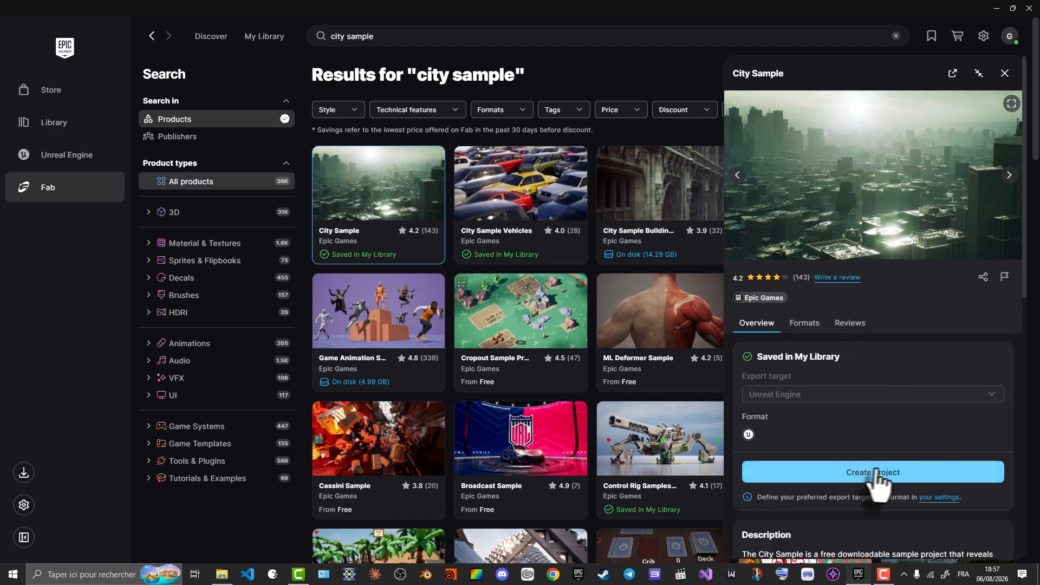
- Start creating a project from City Sample and choose engine version 5.8
left_click(880, 473)
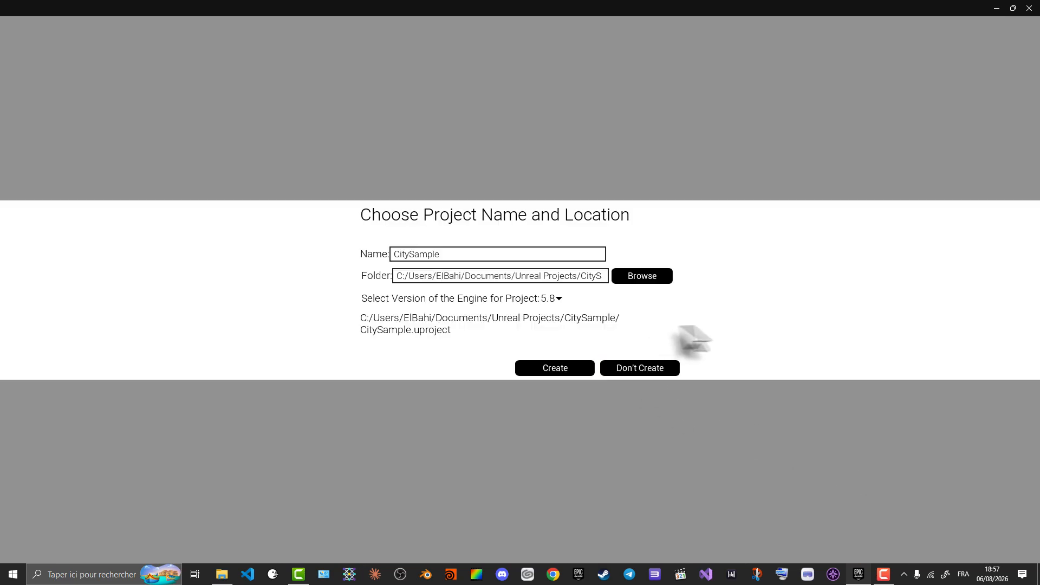
left_click(550, 302)
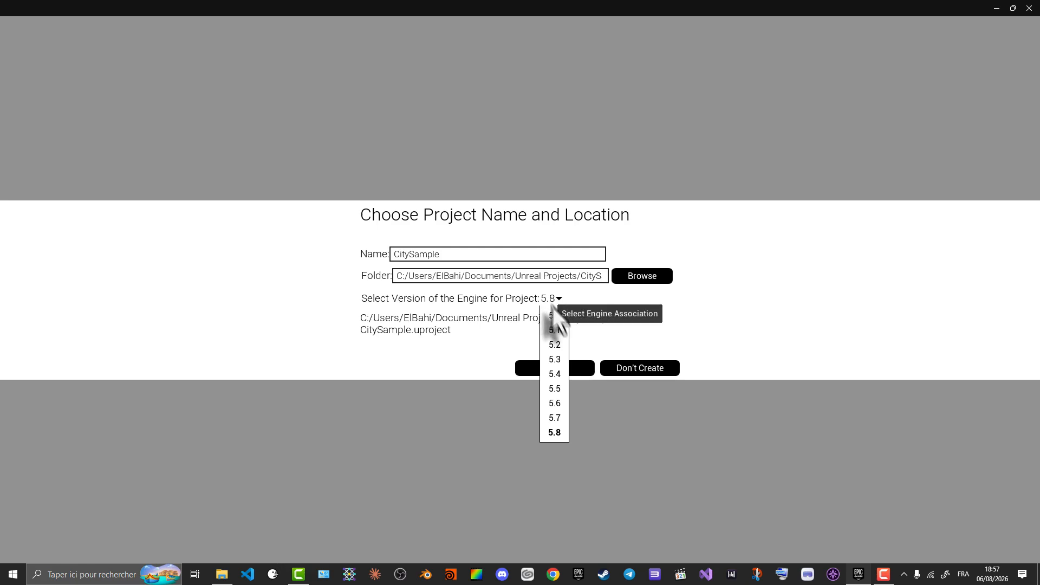
left_click(554, 433)
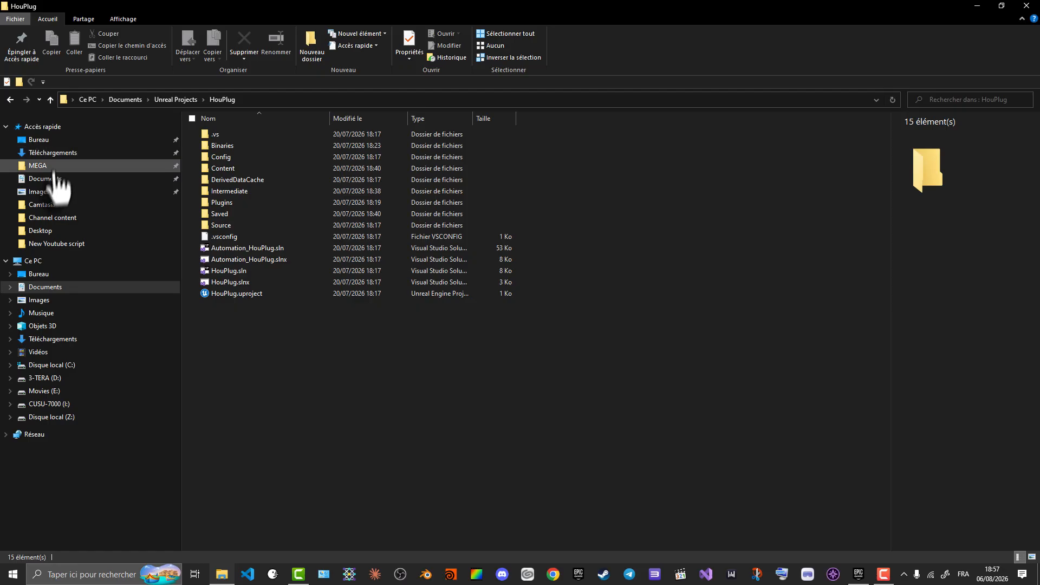
- Browse to the VaultCache folder inside _Epic_Vault on the 3-TERA (D:) drive in File Explorer
left_click(80, 286)
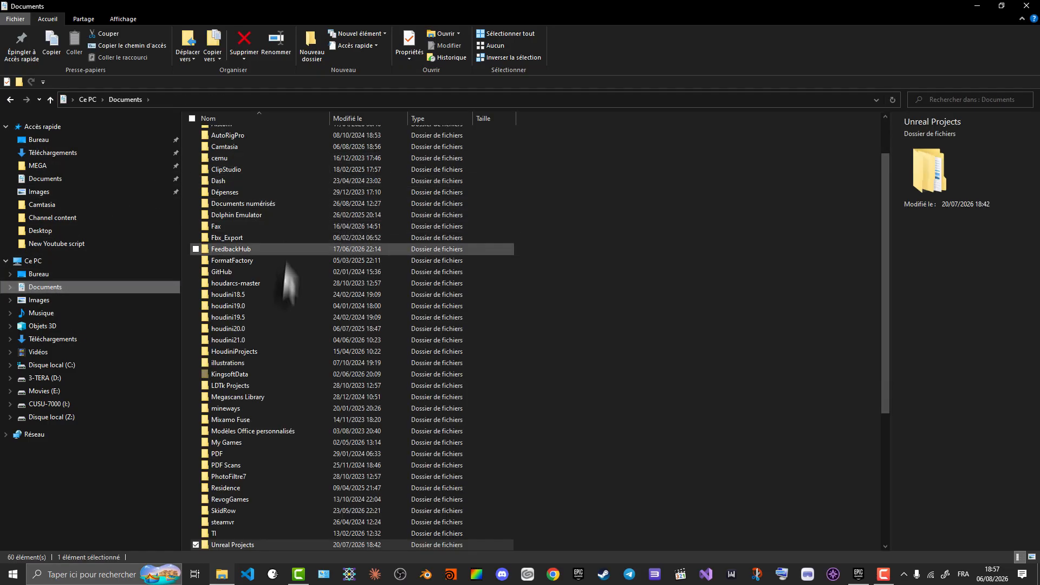
scroll(254, 421, "down", 5)
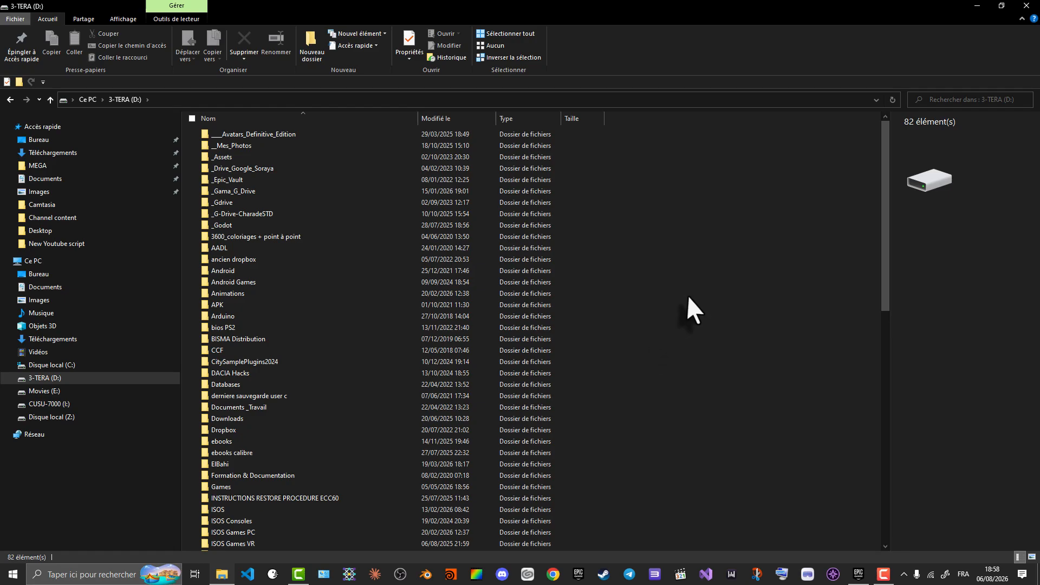
left_click(230, 179)
double_click(229, 179)
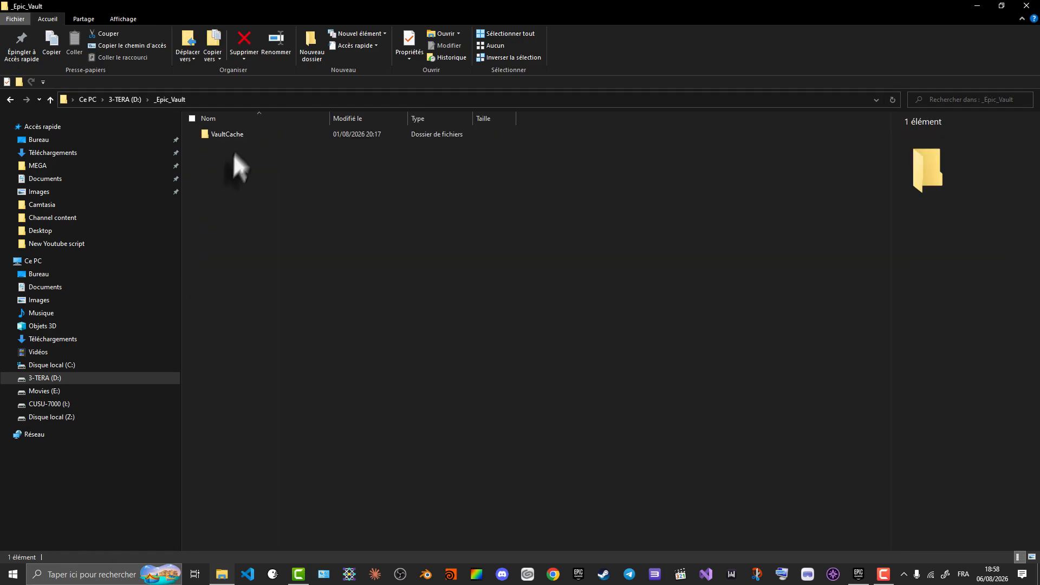
double_click(228, 134)
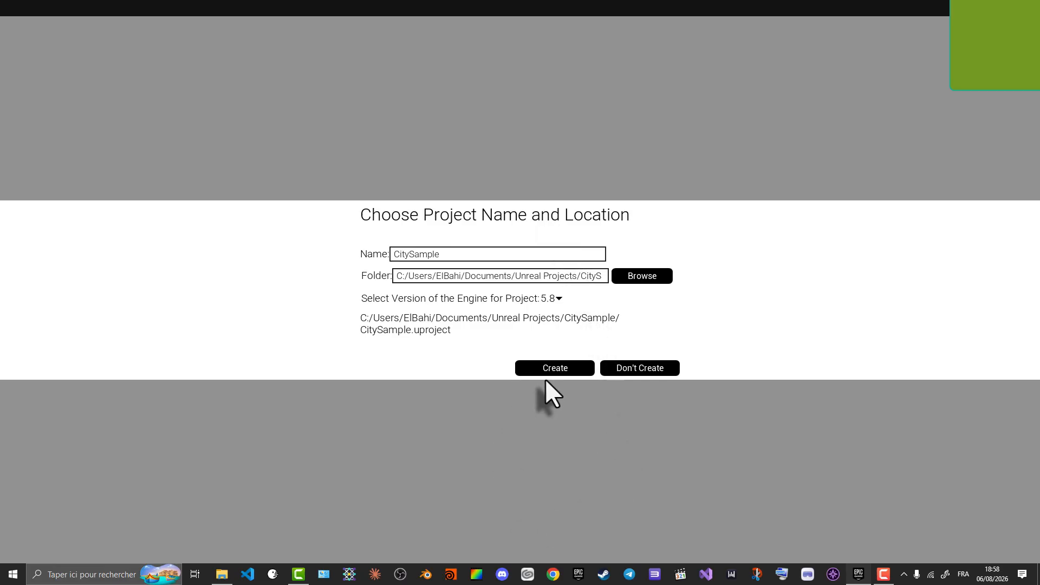
- Create the CitySample project and open CitySample.uproject from its project folder in Unreal Editor
left_click(550, 369)
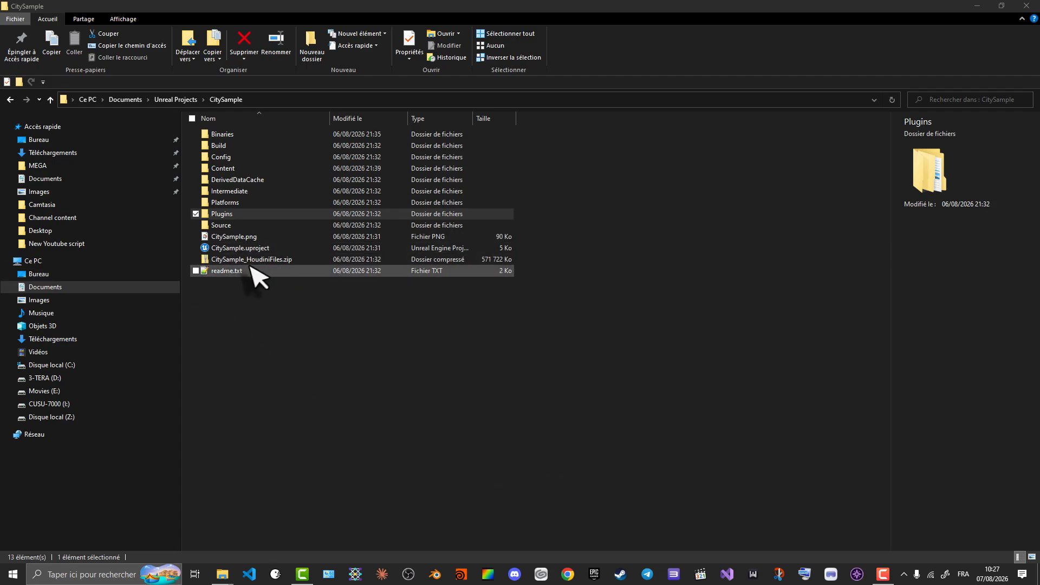
left_click(253, 248)
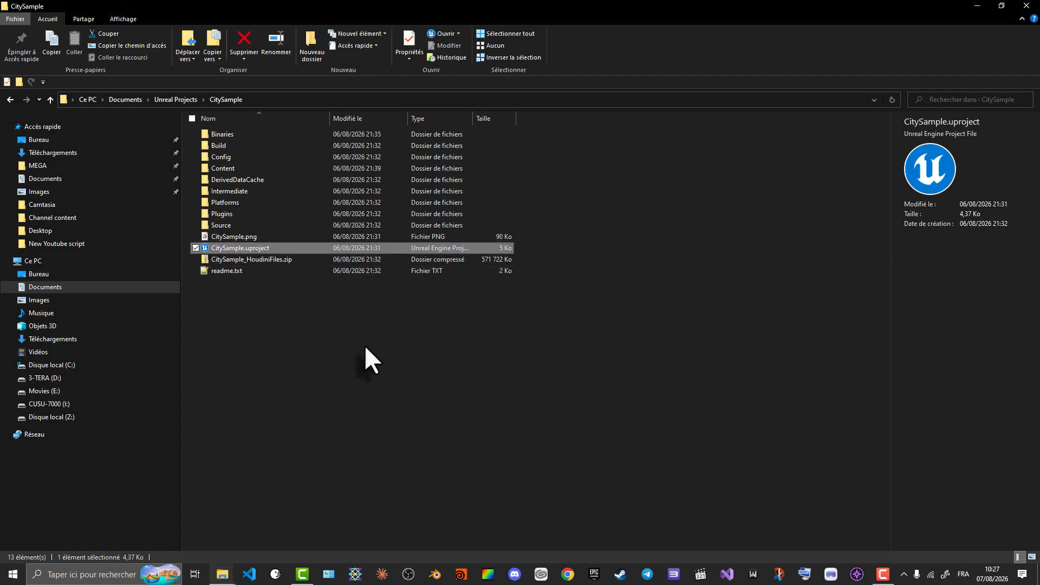
double_click(258, 249)
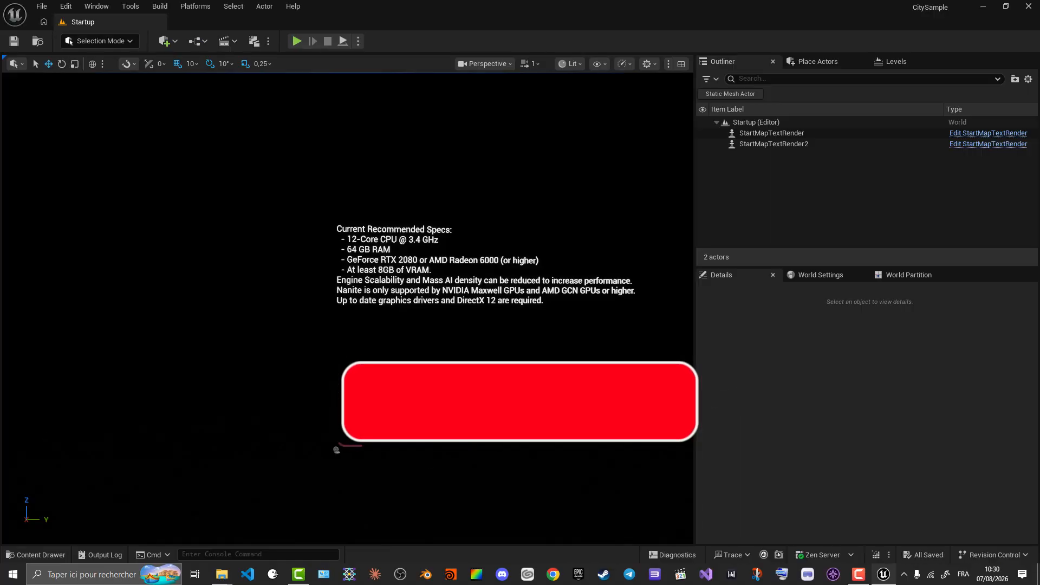
- Open the project content and go to the Map folder
right_click_drag(476, 401, 547, 401)
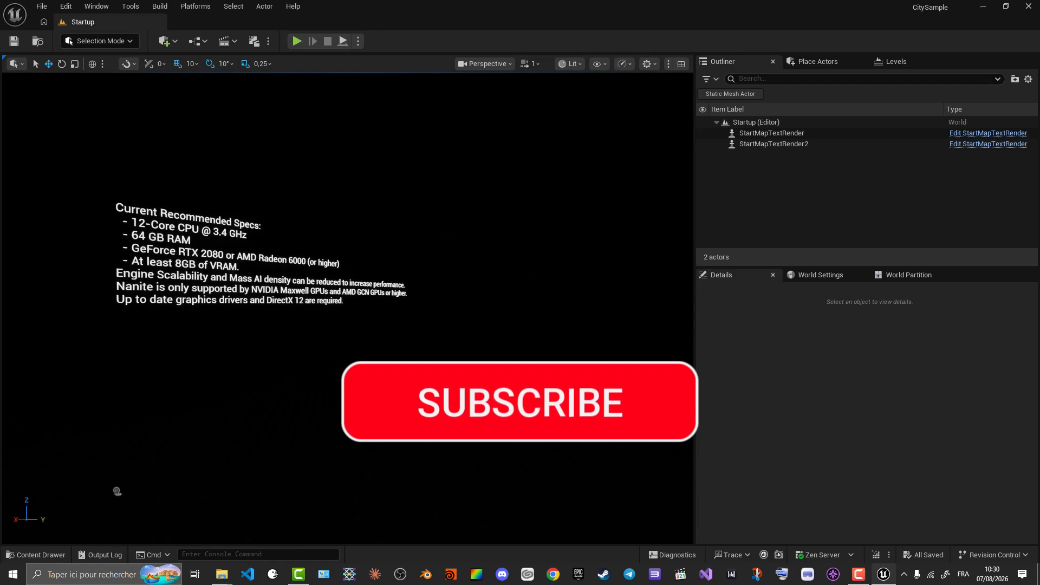
left_click_drag(547, 401, 508, 360)
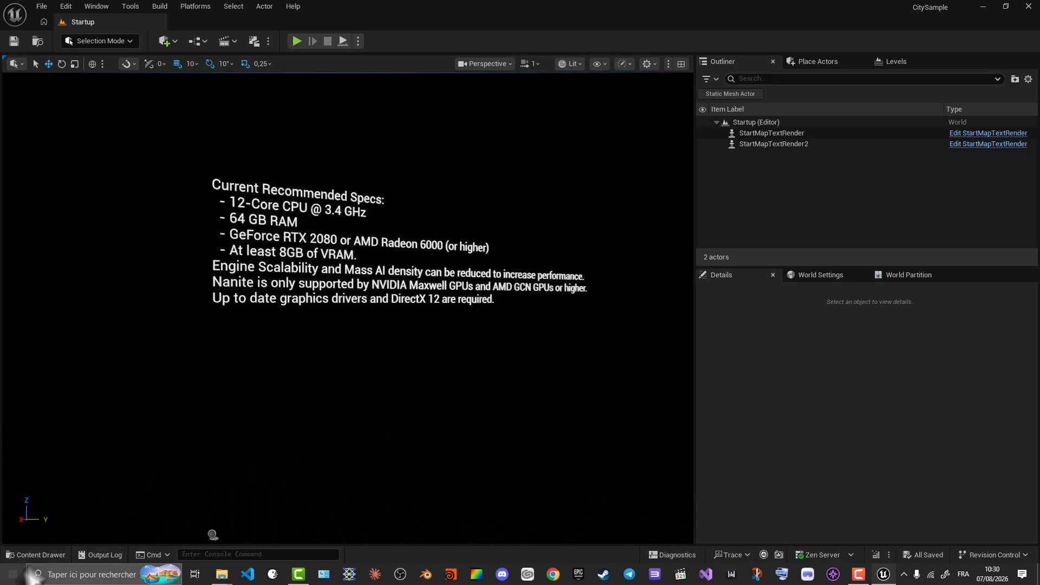
left_click(39, 554)
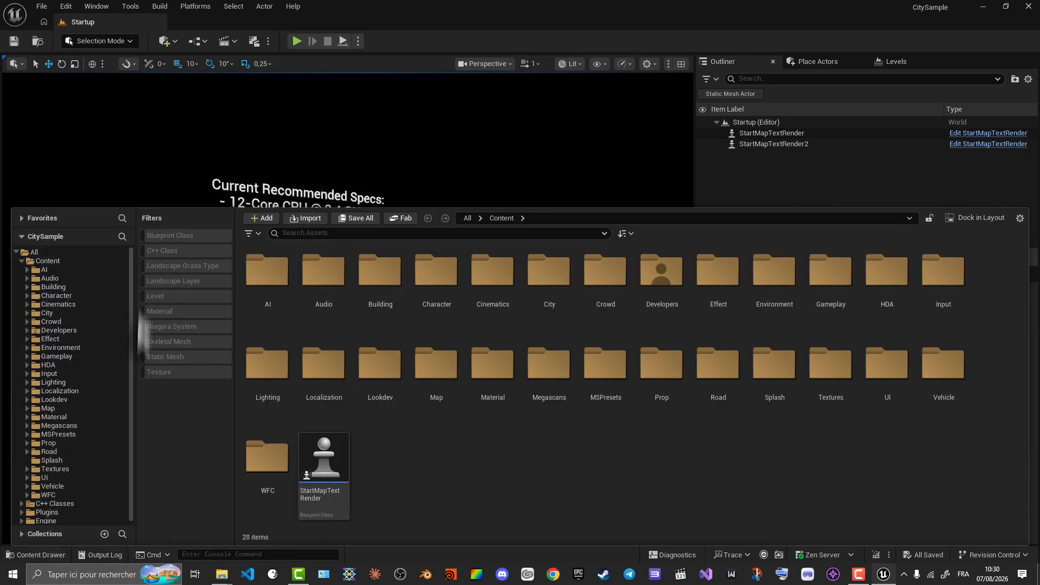
double_click(50, 408)
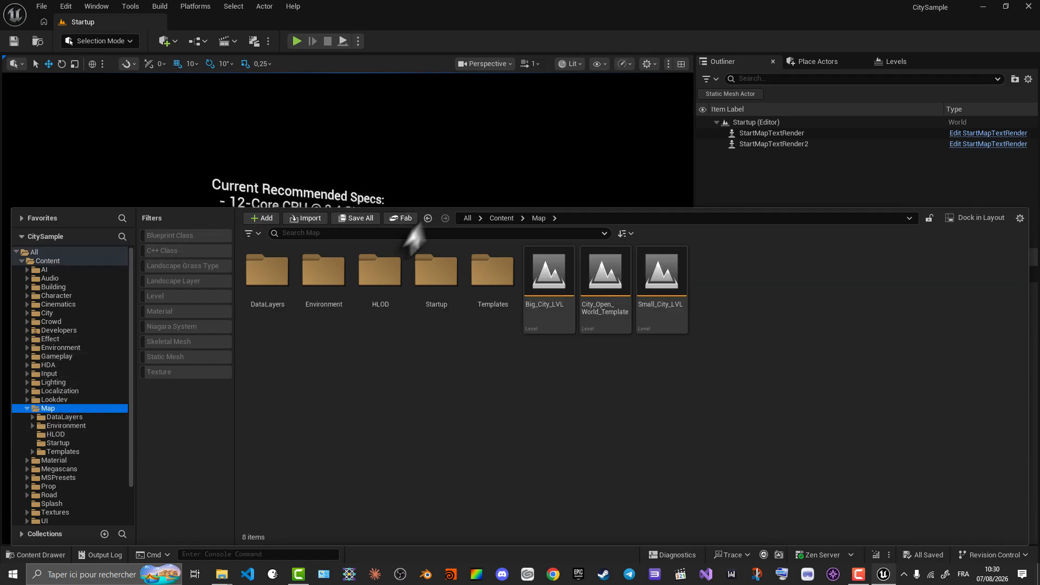
- Look over the available city levels and open Small_City_LVL
left_click(656, 279)
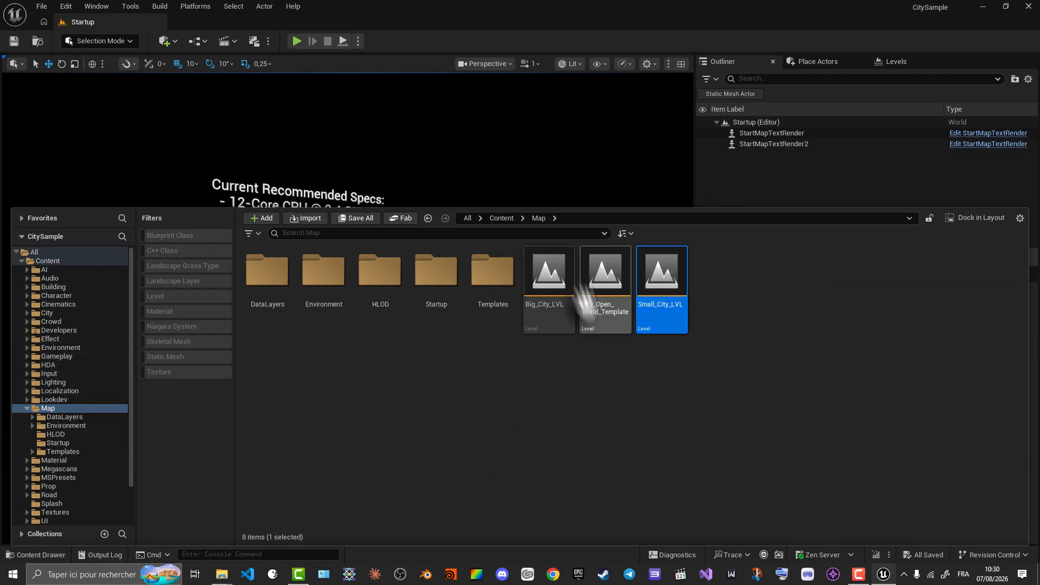
left_click(600, 275)
left_click(543, 272)
left_click(609, 316)
left_click(676, 271)
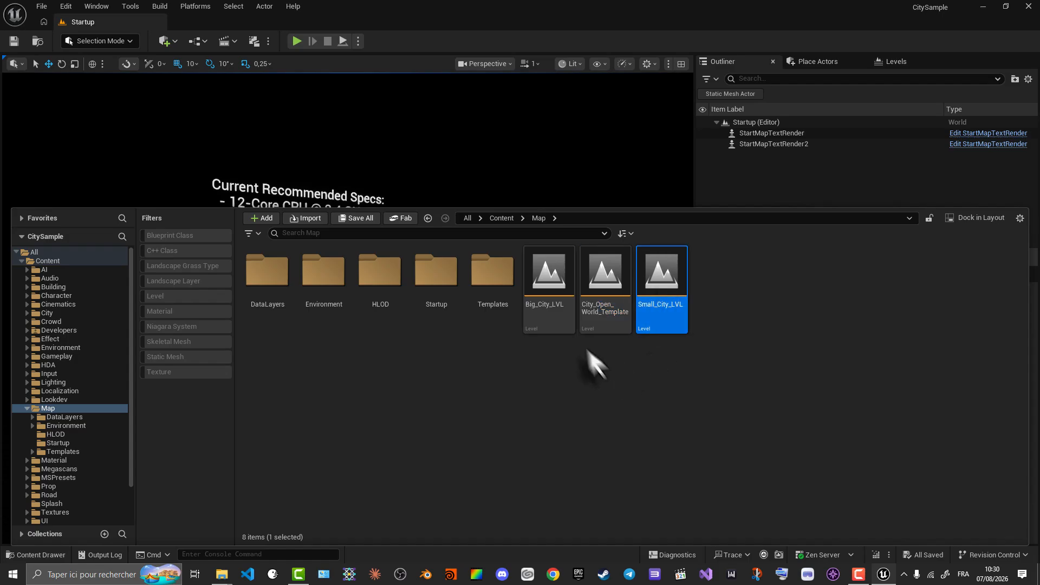
left_click(546, 287)
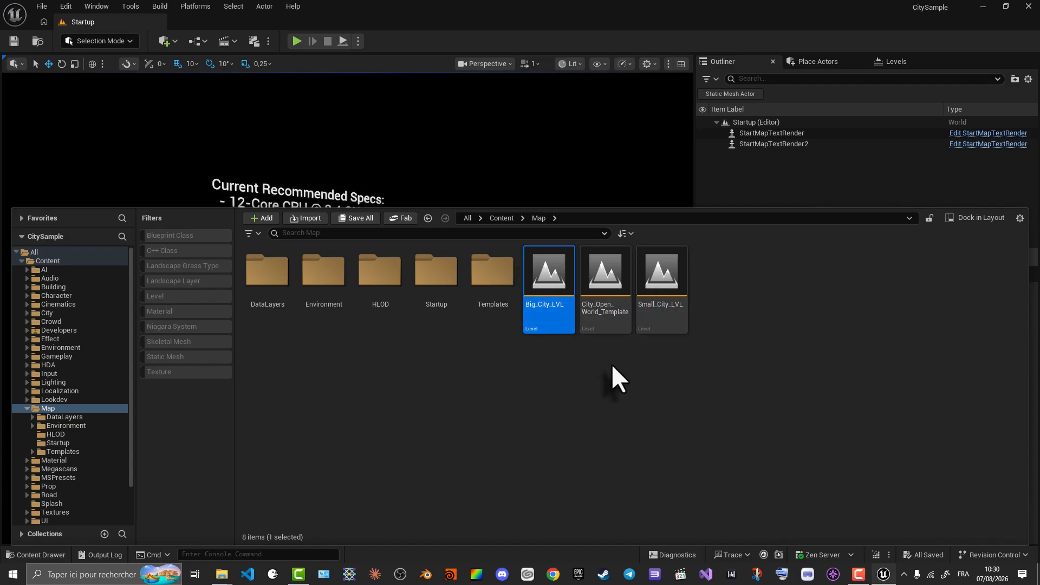
left_click(669, 266)
mouse_move(687, 325)
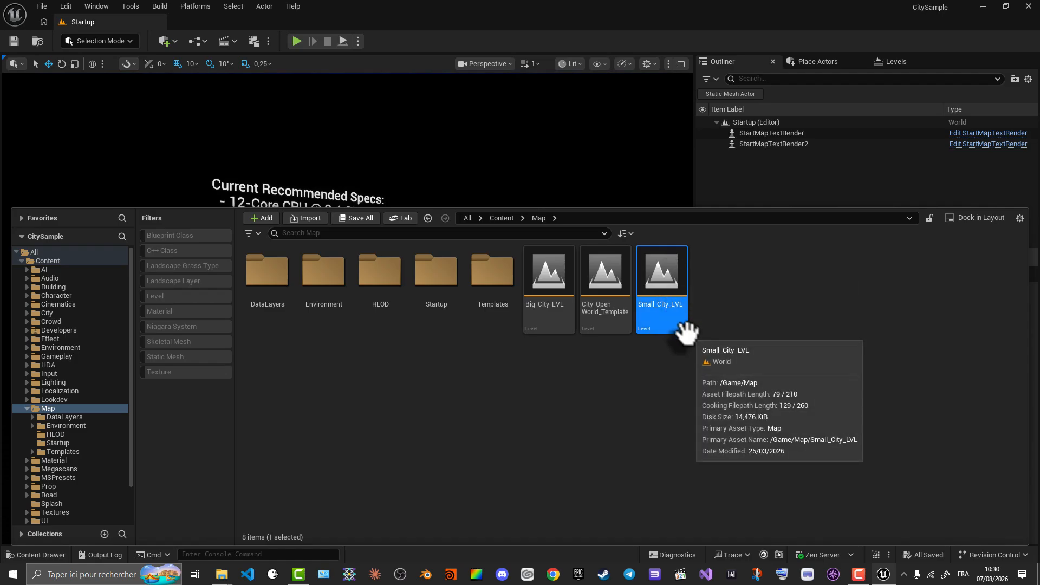
double_click(665, 270)
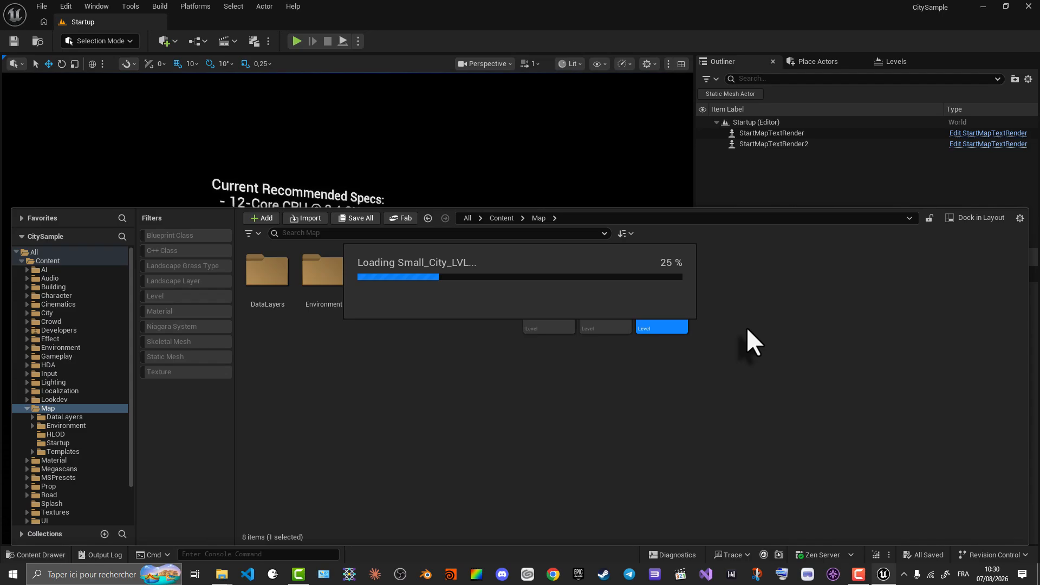
left_click(48, 551)
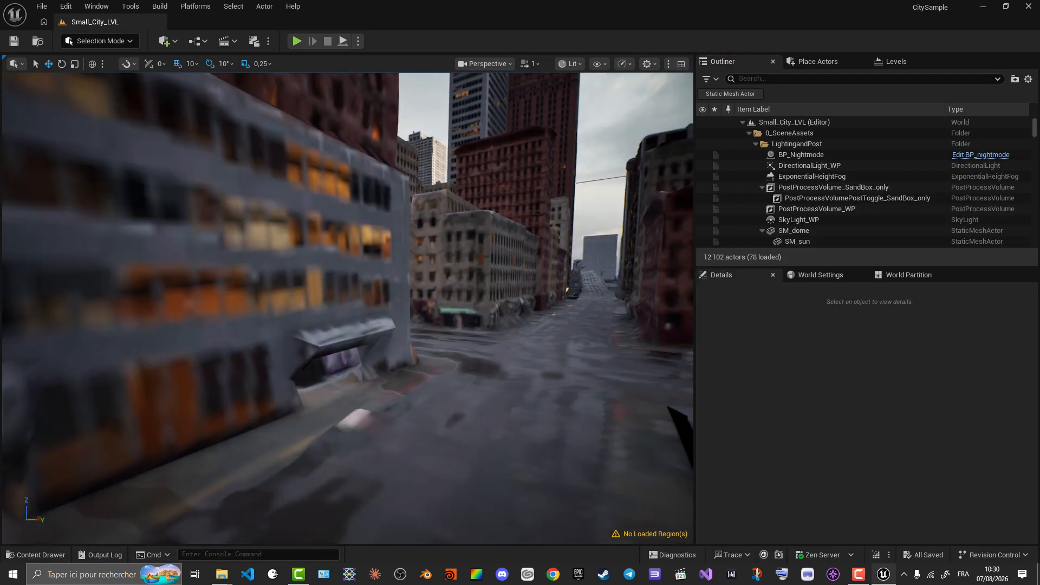
- Load a World Partition region from a selection that covers the entire city
right_click_drag(346, 309, 245, 317)
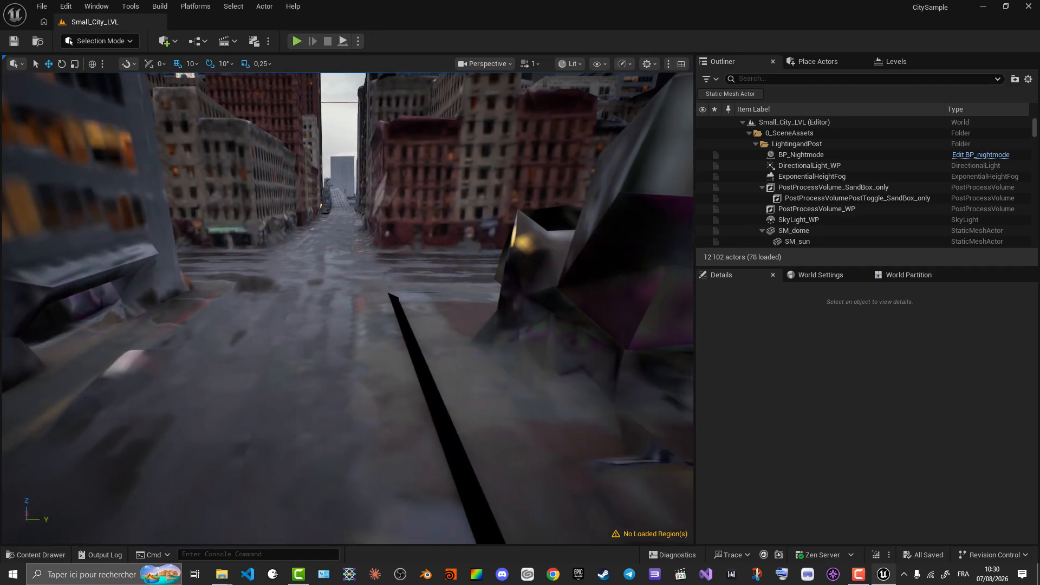
left_click(894, 277)
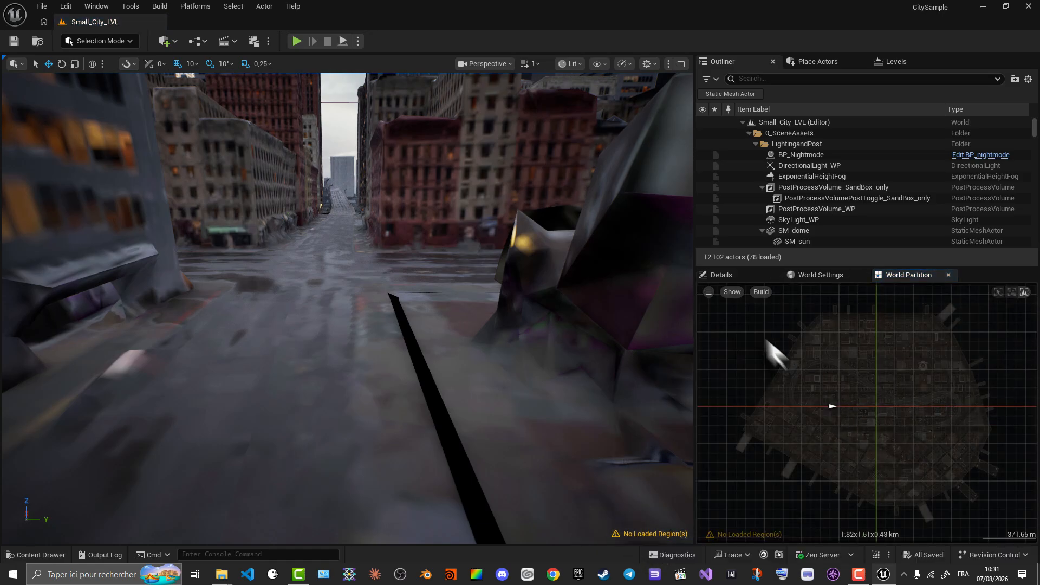
left_click_drag(752, 303, 1019, 517)
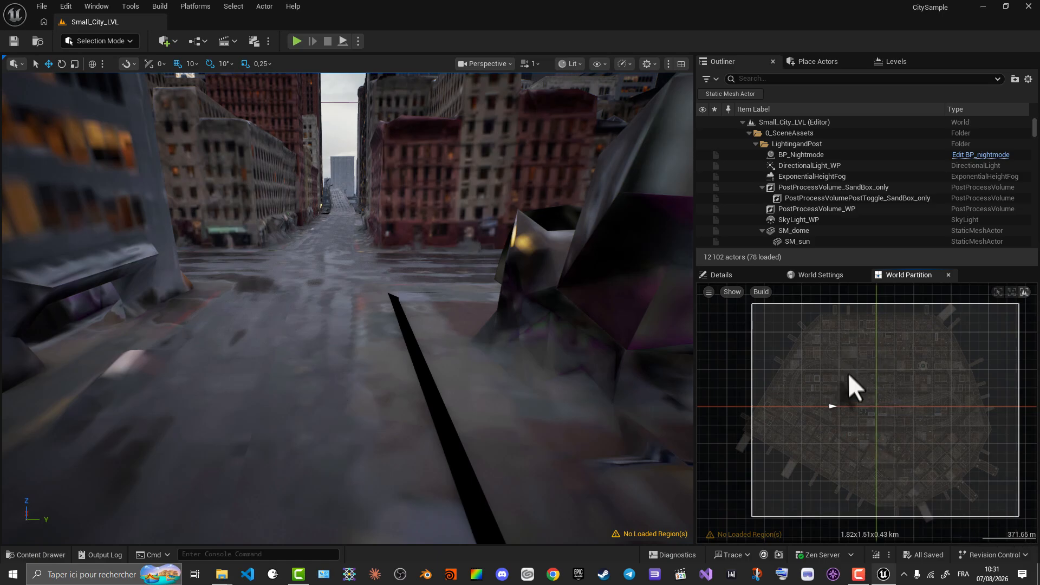
right_click(840, 345)
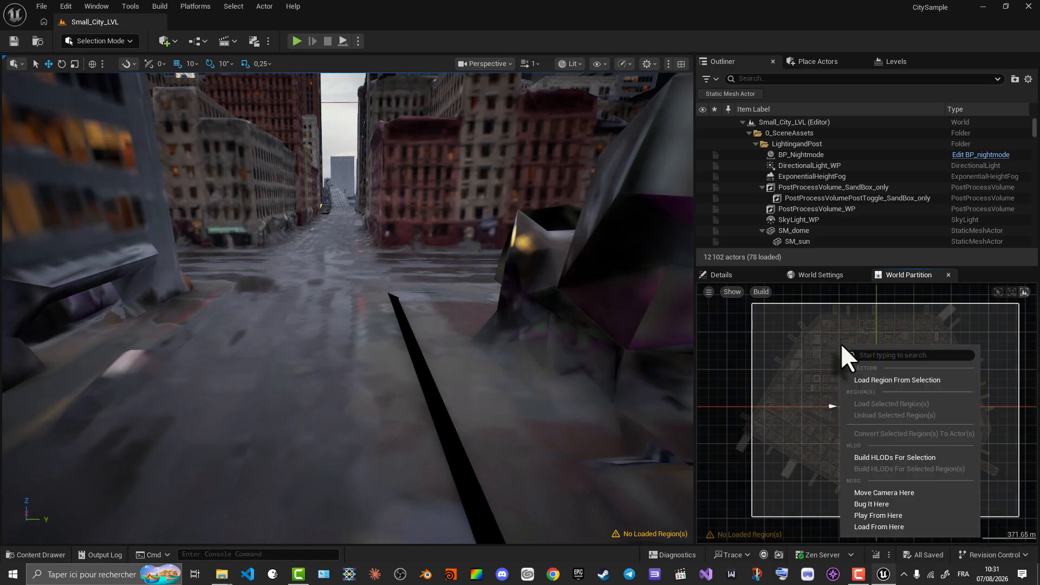
left_click(892, 380)
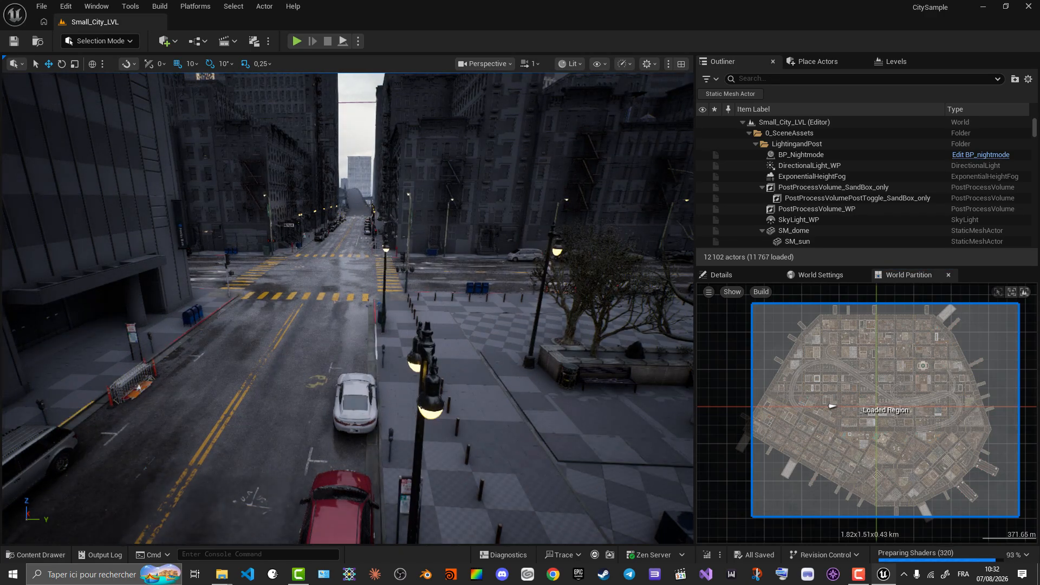
- Check the shader preparation progress and set the viewport scalability to High
left_click(519, 325)
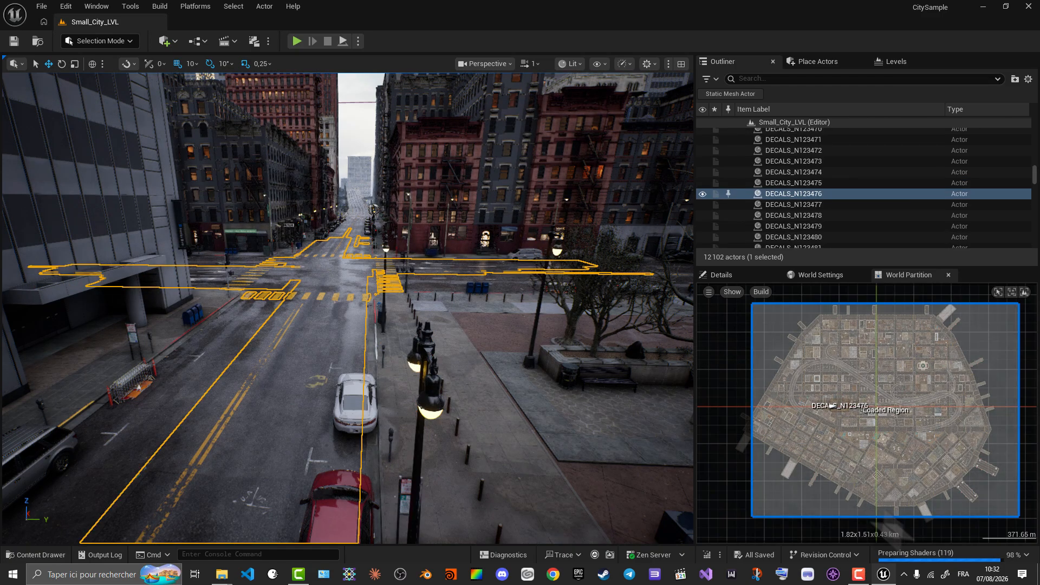
mouse_move(930, 561)
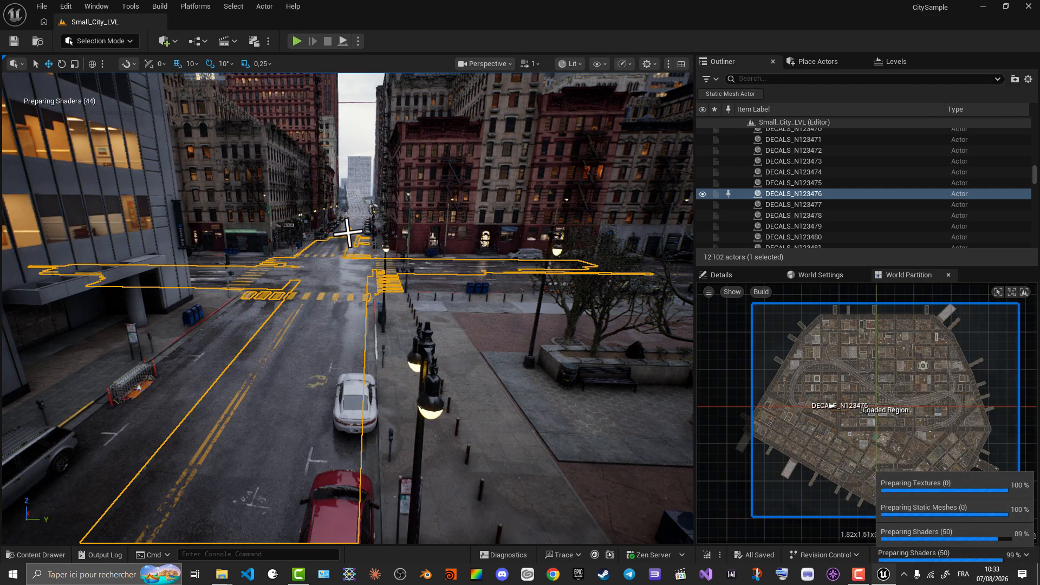
left_click(646, 64)
left_click(624, 63)
mouse_move(667, 126)
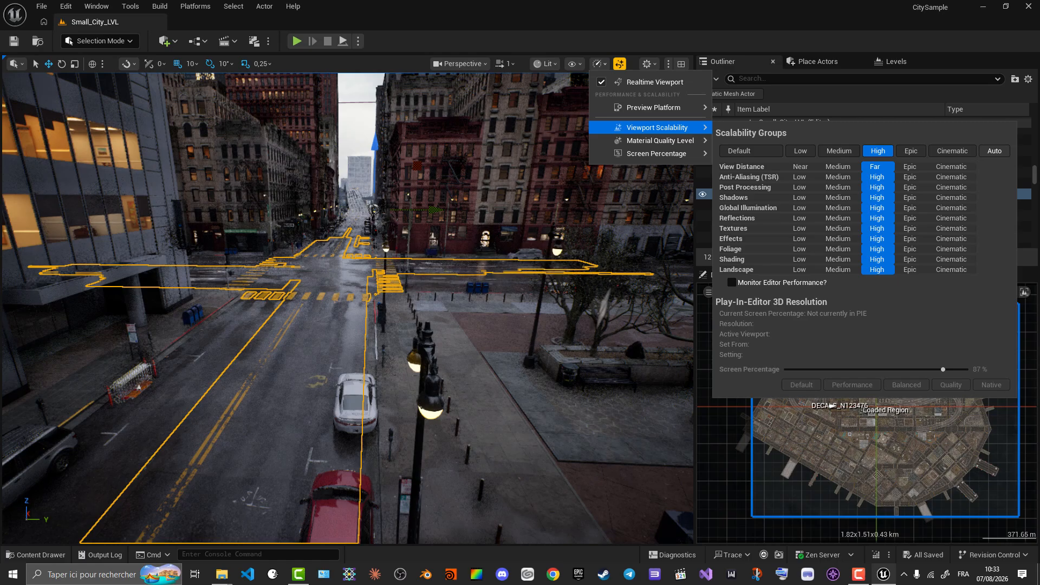
left_click(607, 21)
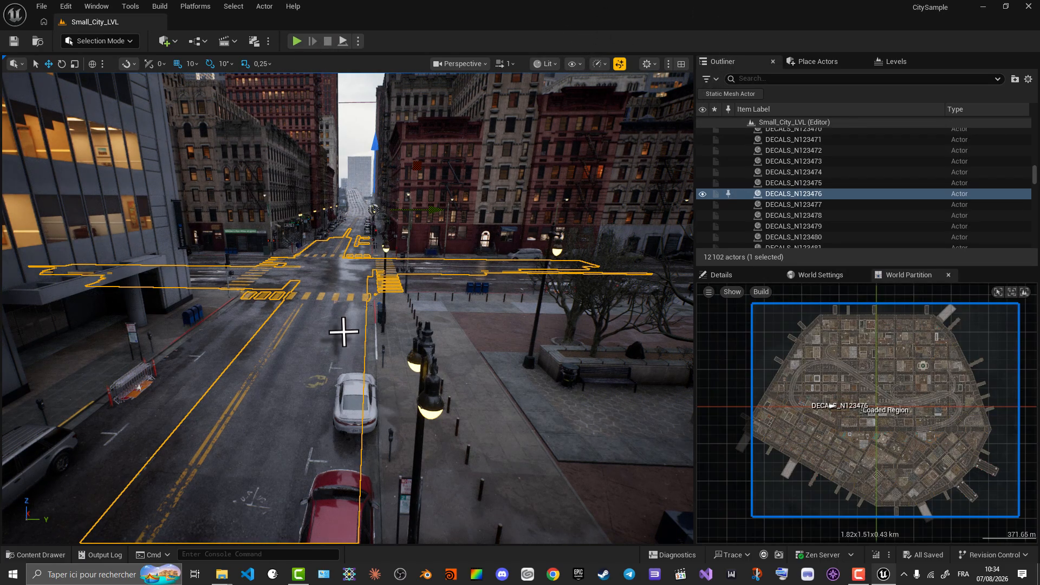
- Play Small_City_LVL in the editor and show the full list of asset preparation tasks
scroll(346, 308, "up", 2)
left_click_drag(346, 309, 309, 244)
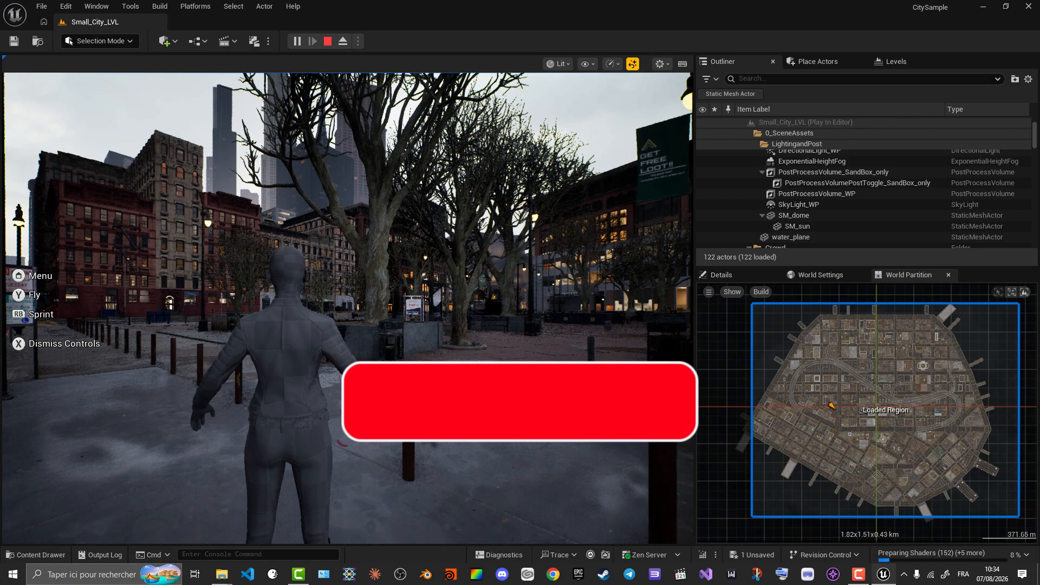
left_click(916, 557)
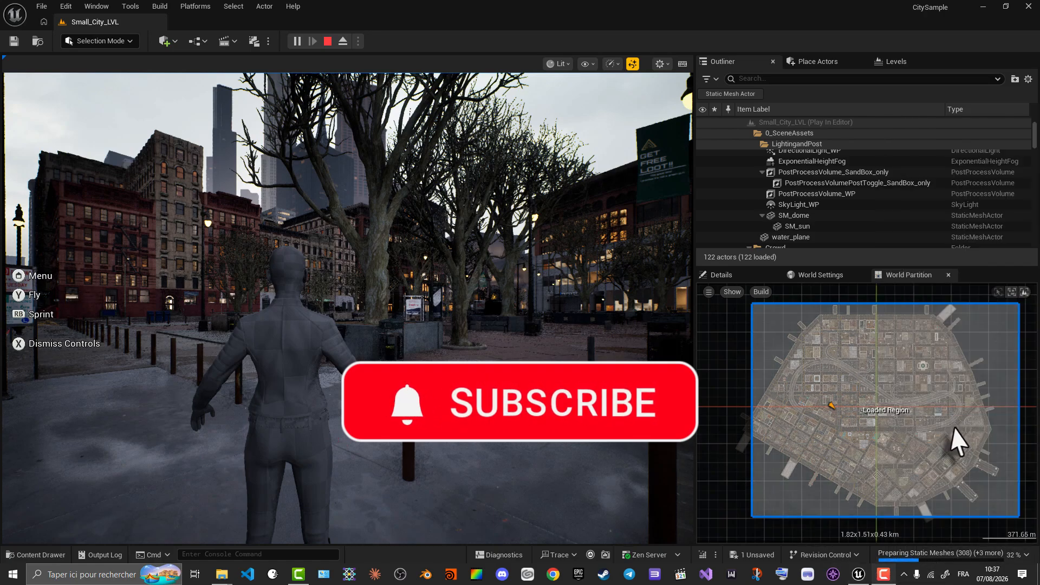
left_click(940, 557)
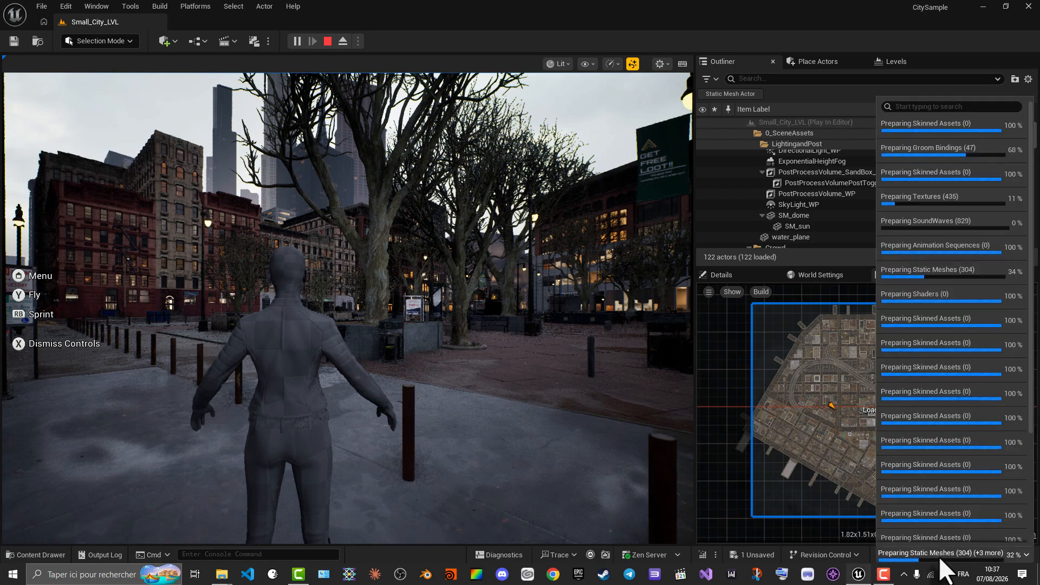
- Switch to File Explorer and look through the plugin folders of the CitySample project in Documents > Unreal Projects
left_click(227, 577)
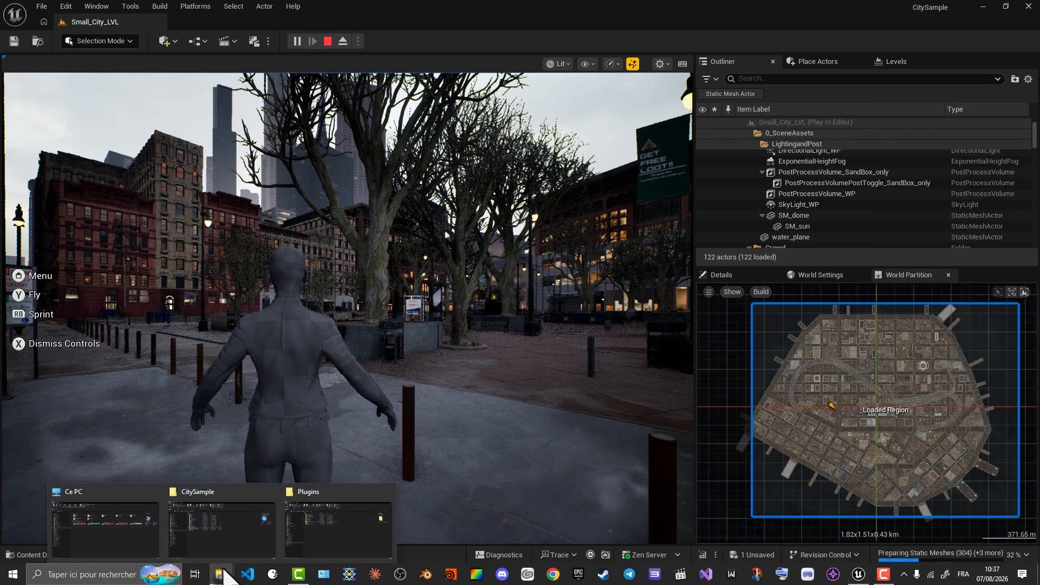
left_click(205, 519)
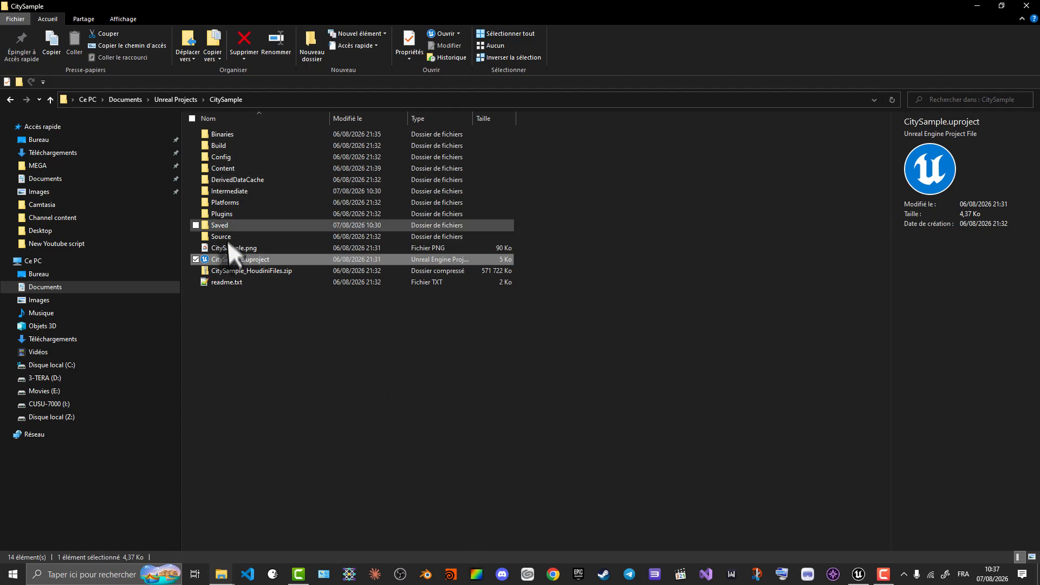
double_click(234, 215)
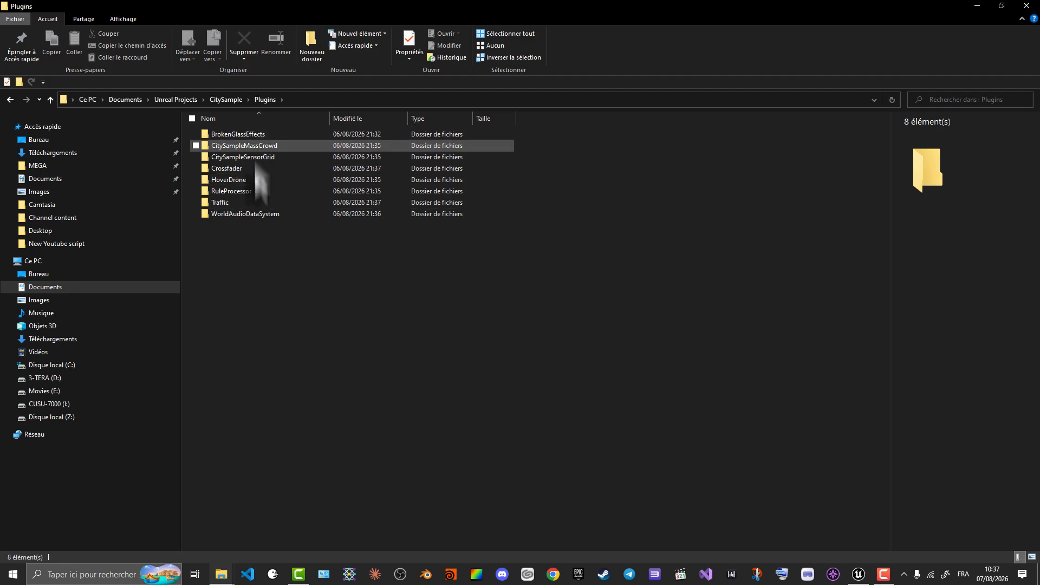
left_click_drag(394, 299, 236, 116)
left_click(418, 313)
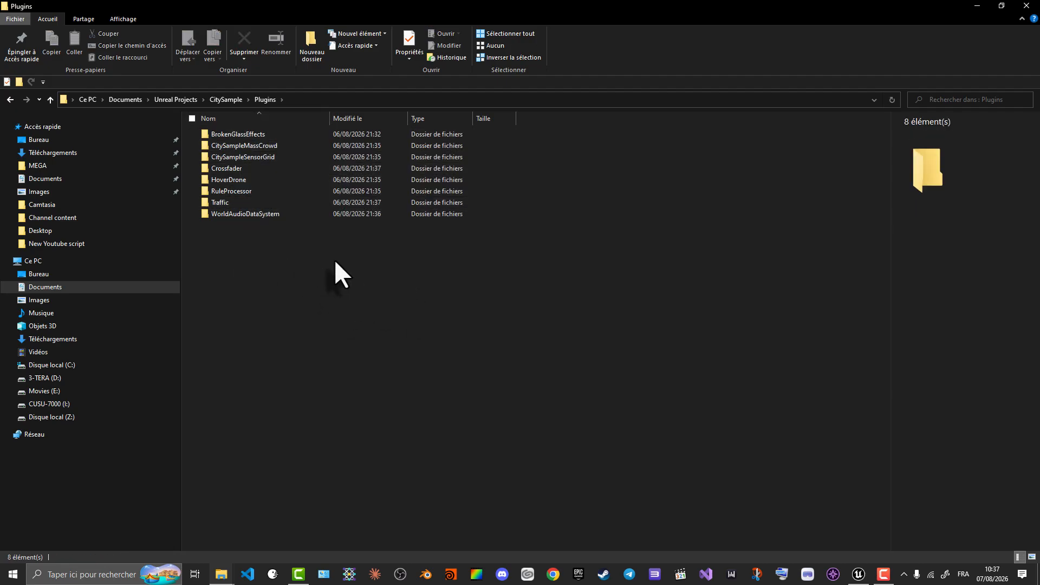
left_click(268, 145)
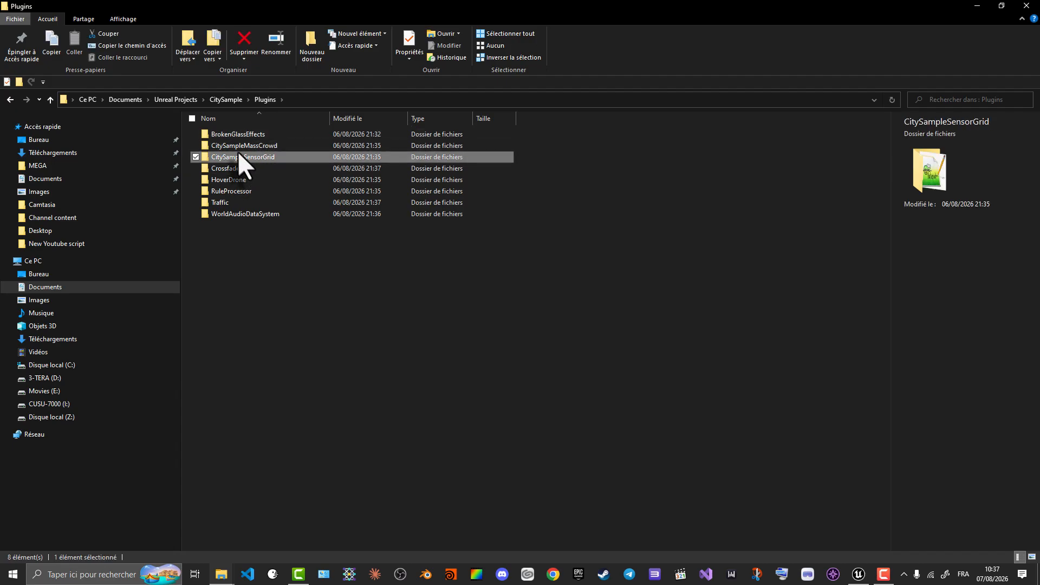
left_click(236, 136)
left_click(243, 215)
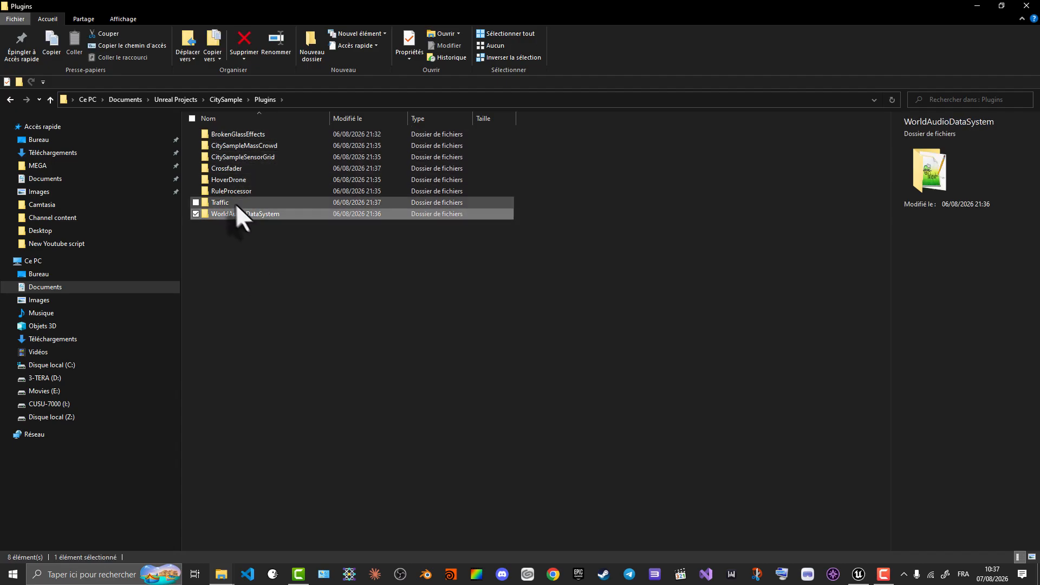
left_click(236, 203)
left_click(232, 193)
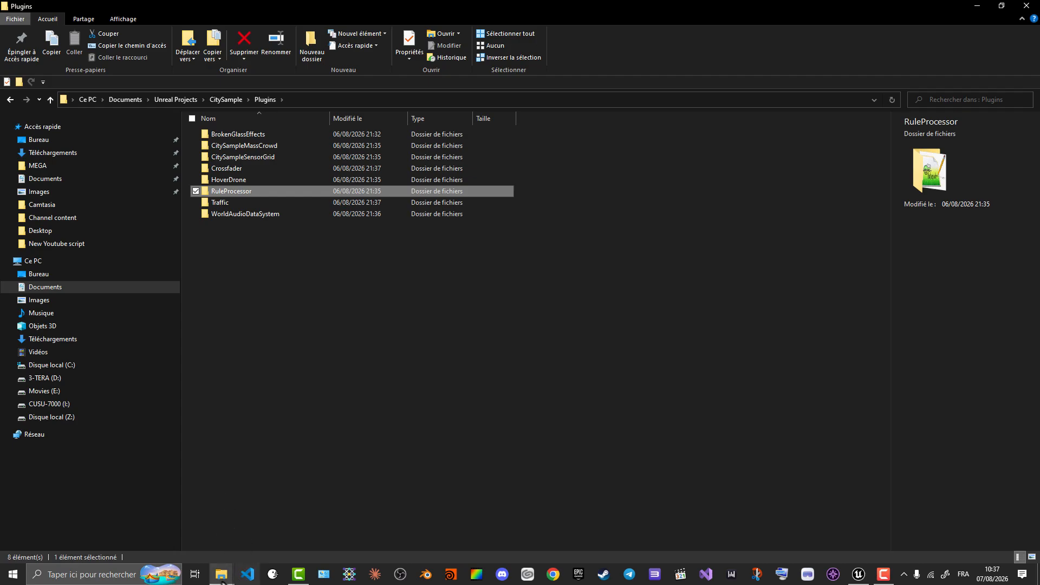
- Inspect the other CitySample project under UE_Epic on the CUSU-7000 drive and reopen its Plugins folder
mouse_move(217, 580)
left_click(318, 524)
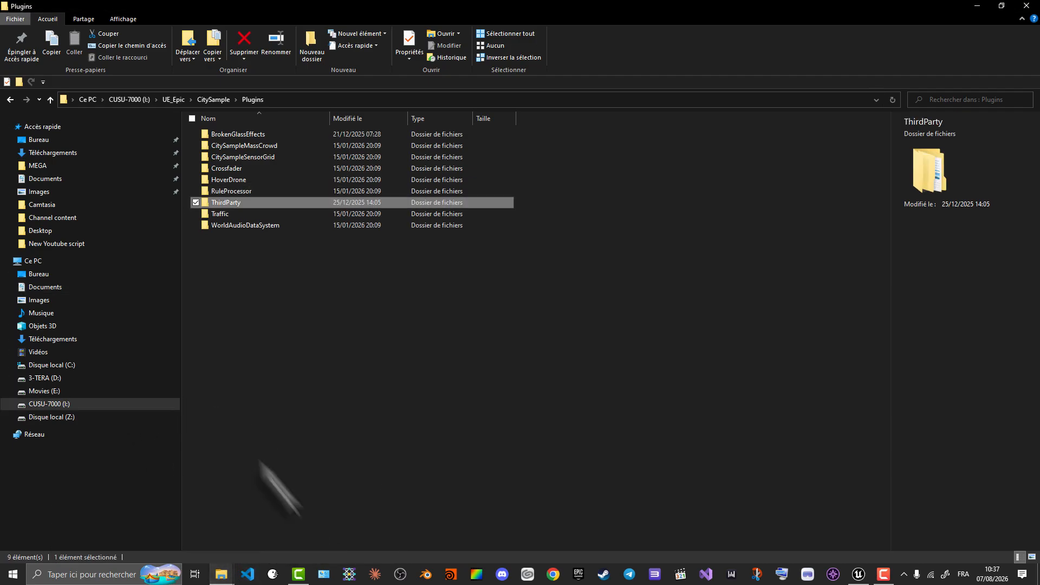
left_click(211, 99)
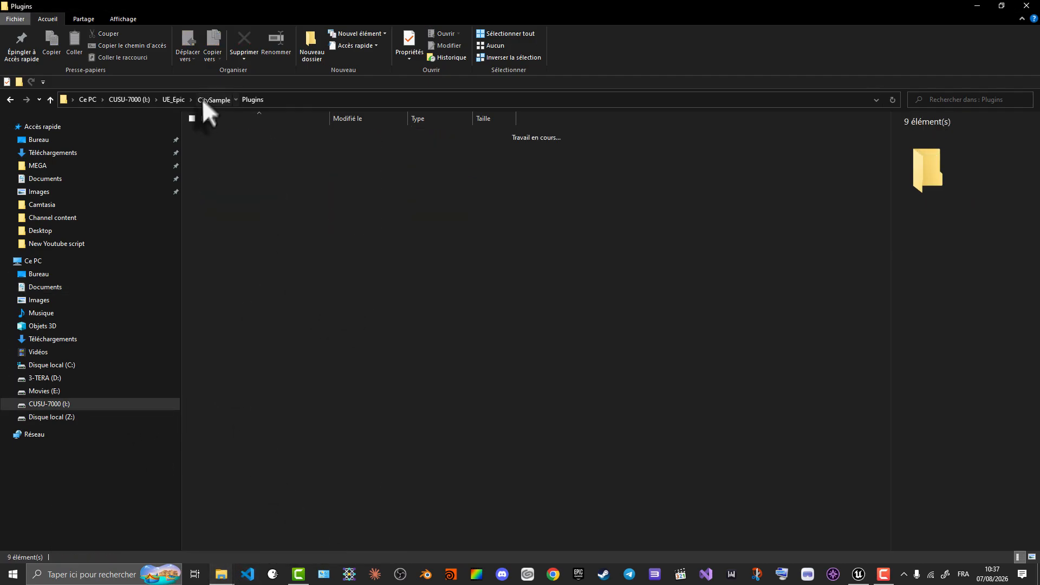
left_click(174, 100)
left_click(239, 145)
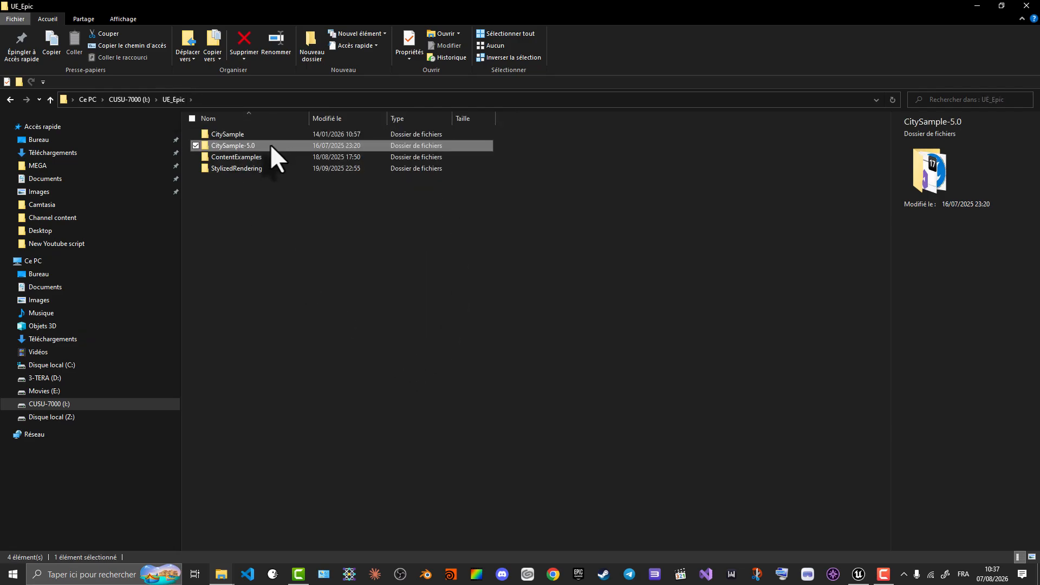
left_click(248, 132)
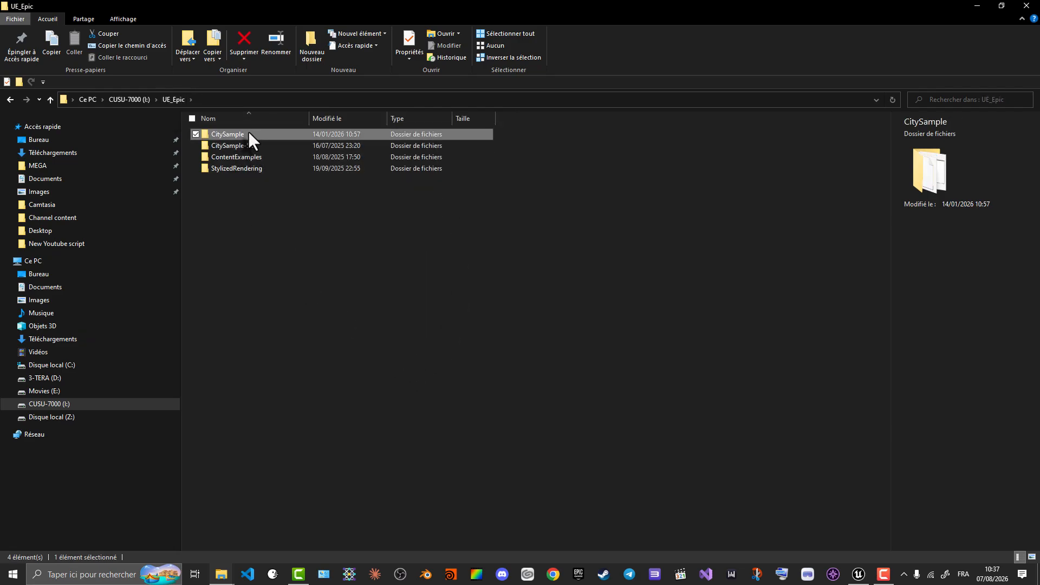
double_click(249, 133)
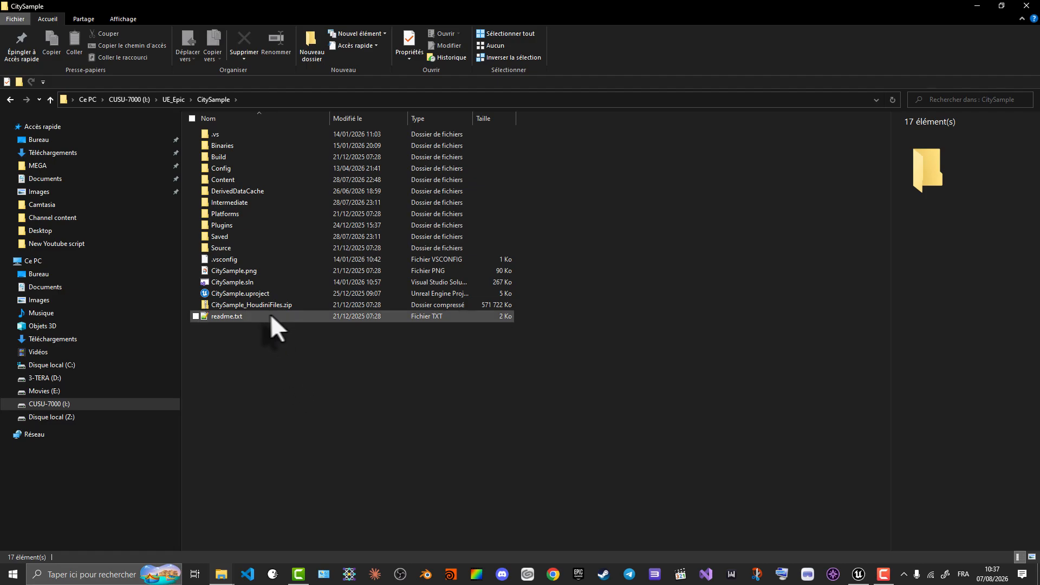
double_click(242, 225)
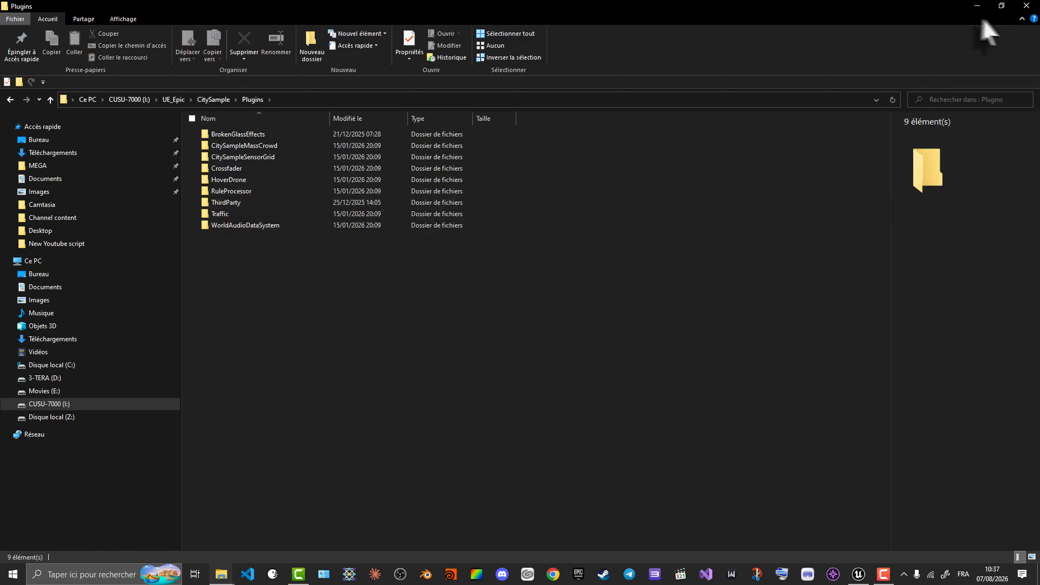
- Compare the two Plugins folders side by side and examine the Houdini plugins inside the older project's ThirdParty folder
double_click(787, 9)
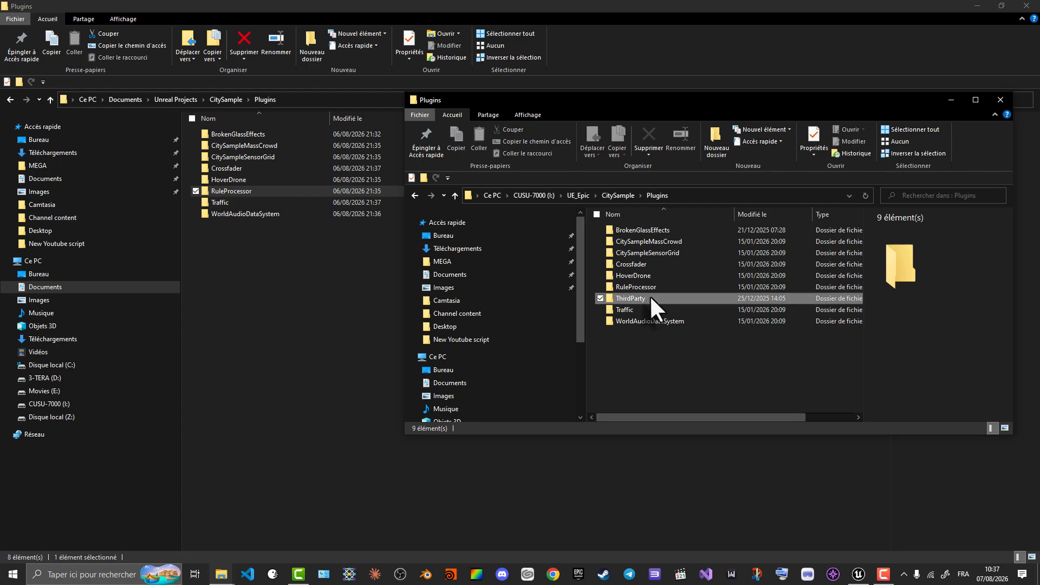
left_click(649, 298)
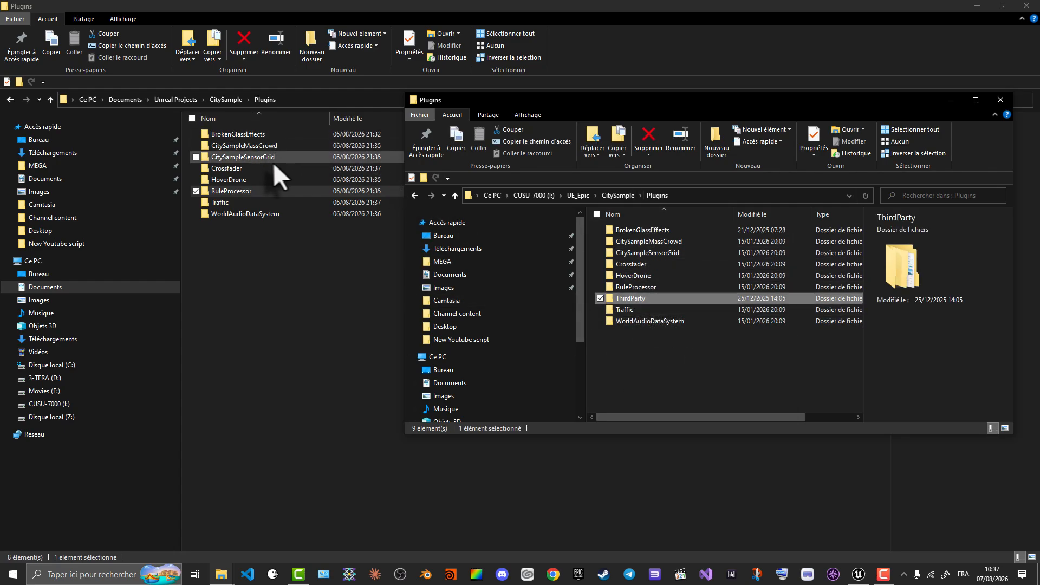
double_click(651, 297)
left_click_drag(634, 297, 623, 233)
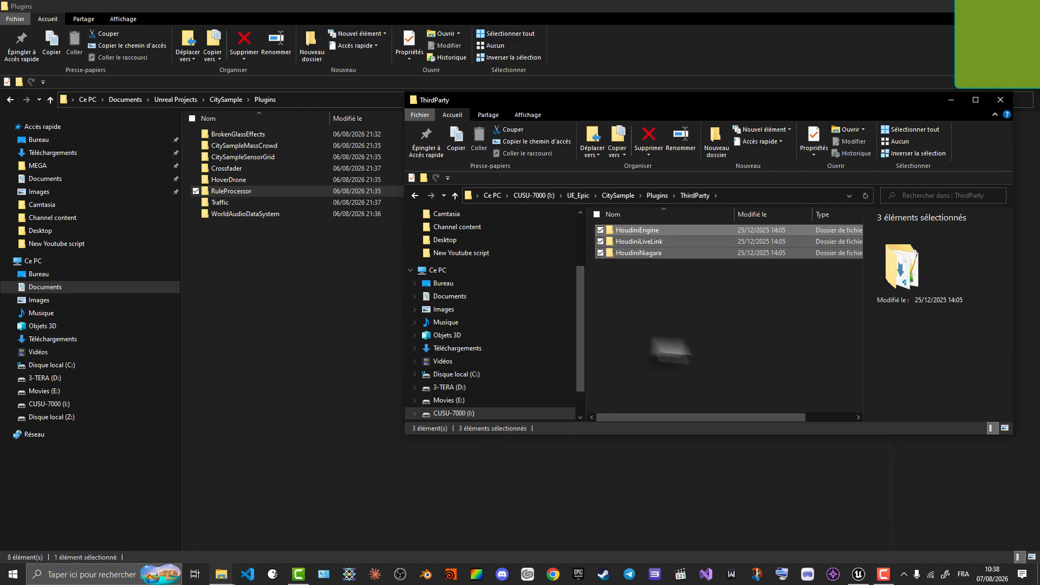
left_click(761, 313)
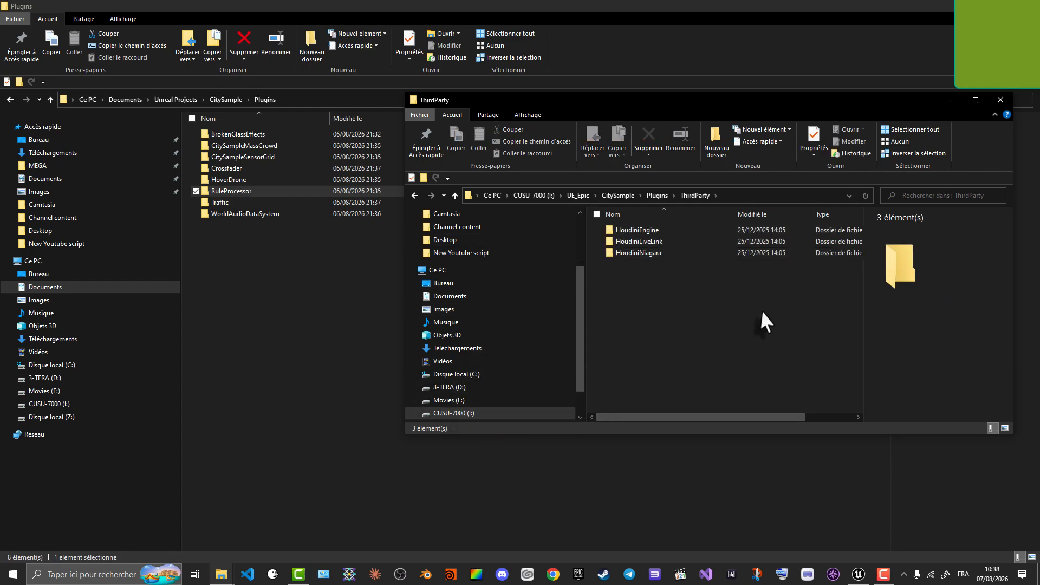
left_click(945, 99)
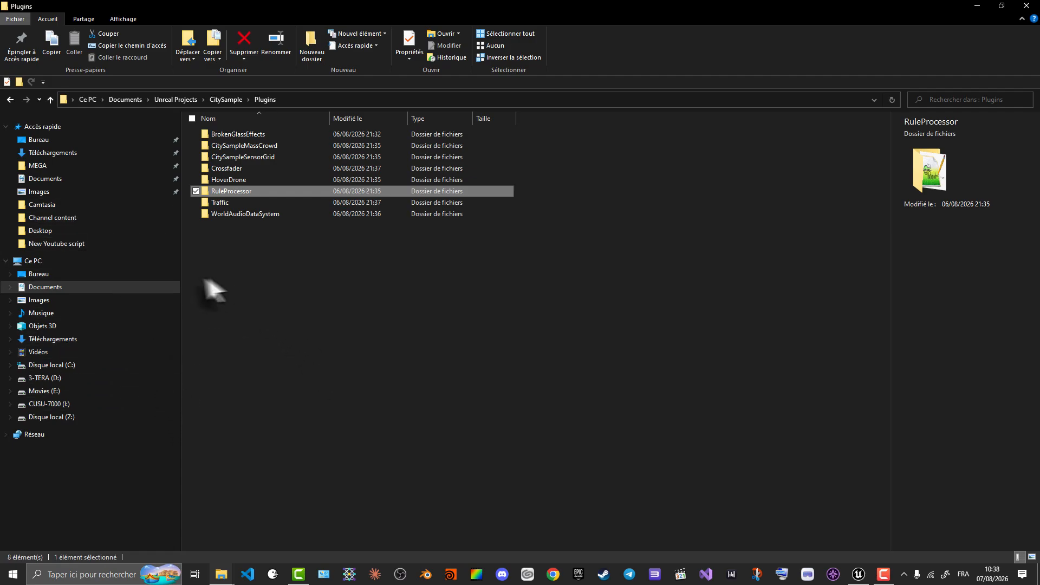
- Locate the HouPlug project in Documents > Unreal Projects and launch Houdini
left_click(66, 287)
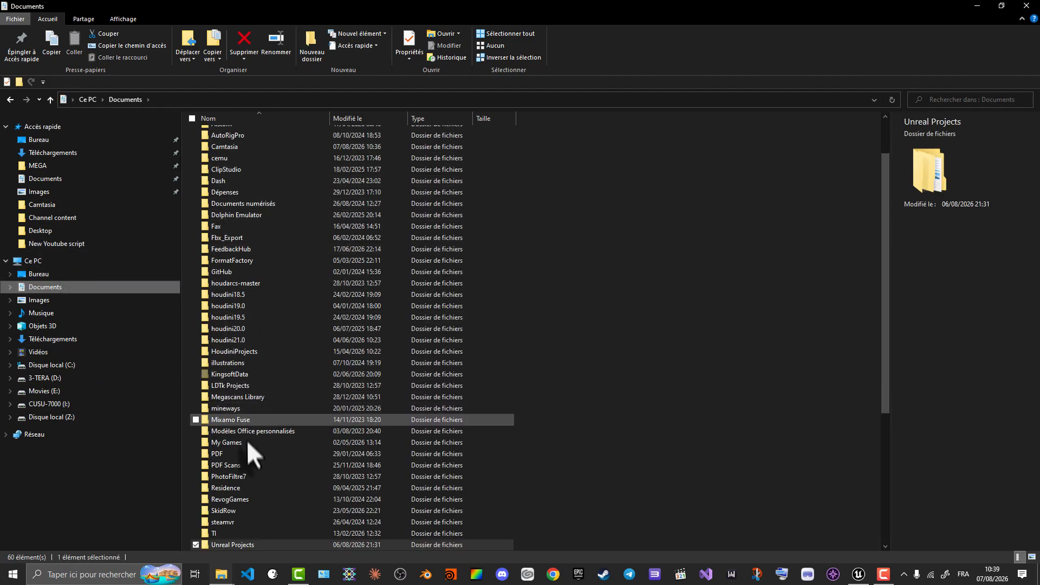
scroll(249, 428, "down", 6)
left_click(240, 349)
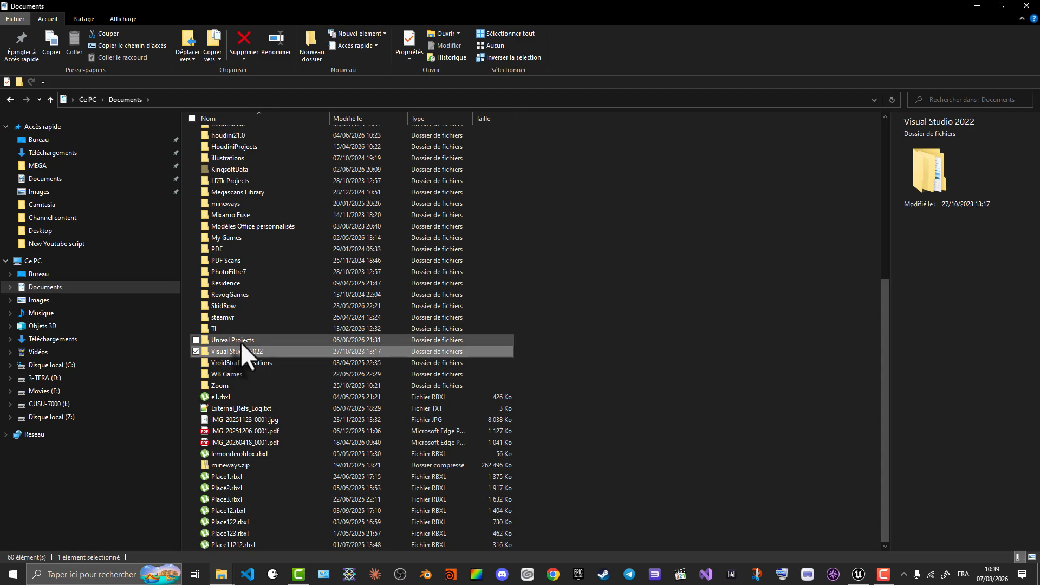
double_click(239, 338)
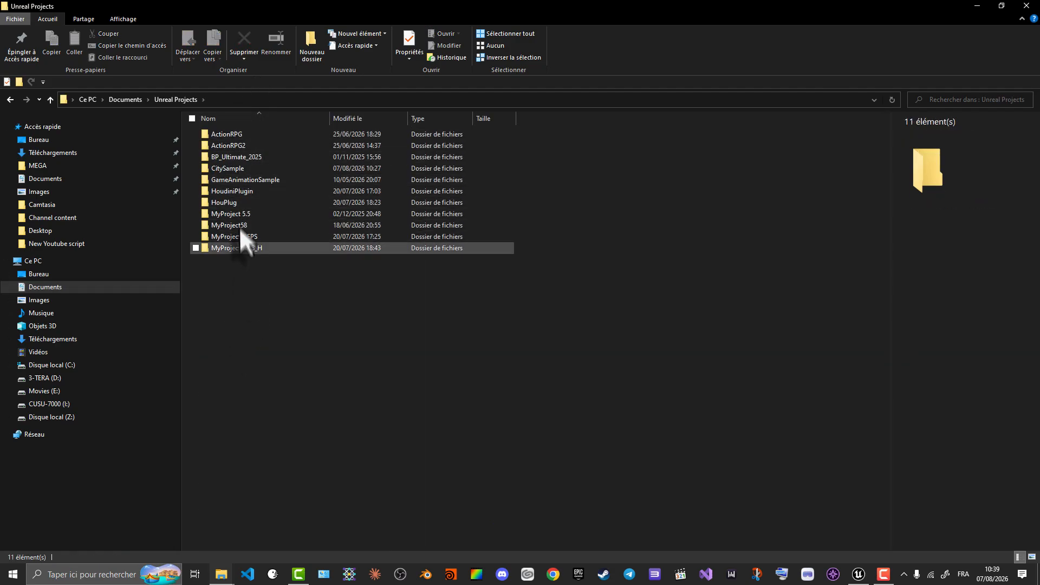
left_click(245, 203)
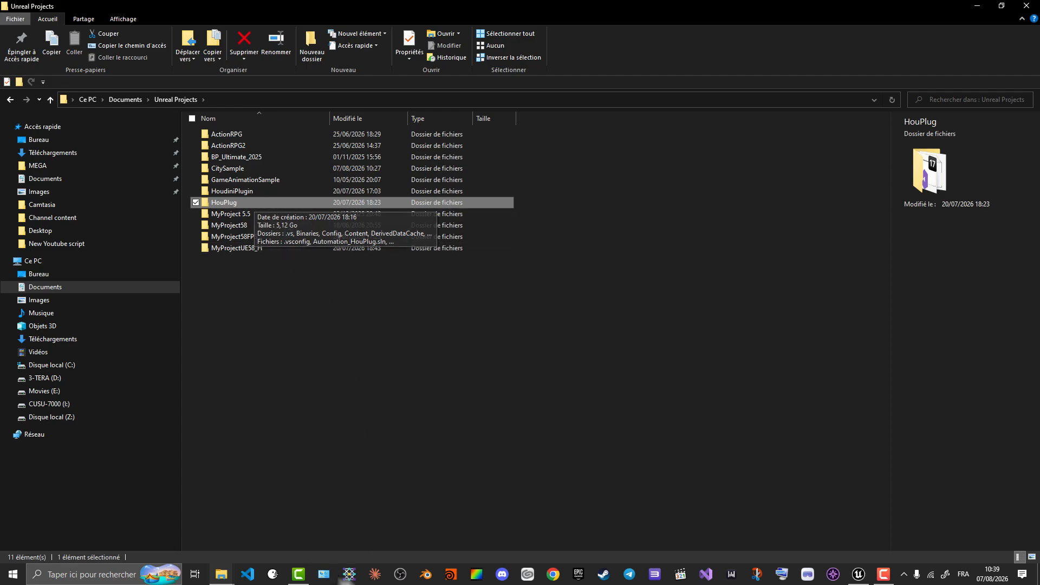
left_click(451, 575)
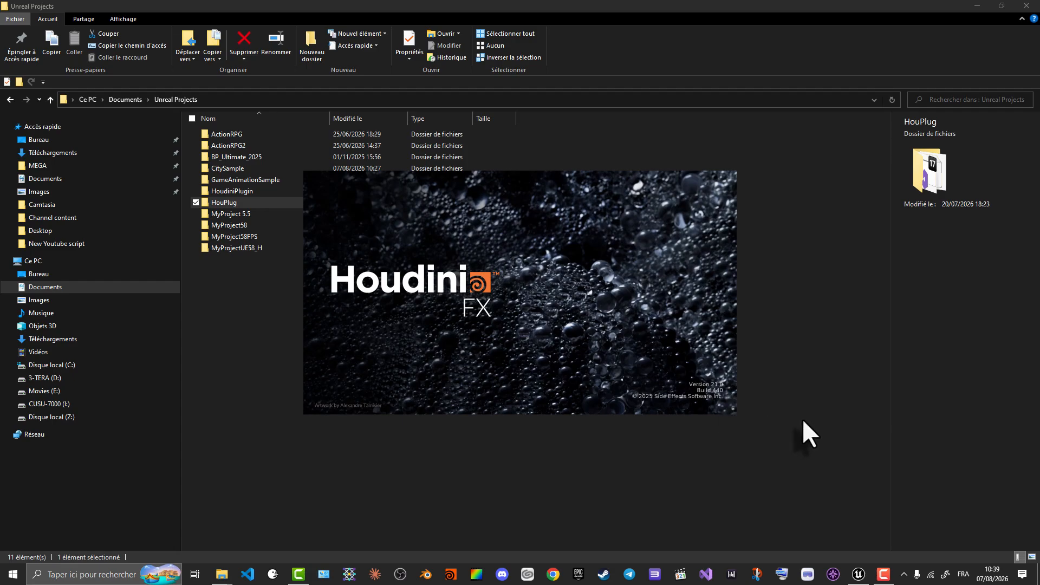
- Copy the HoudiniEngine folder from the HouPlug project's Plugins > Runtime folder
double_click(225, 202)
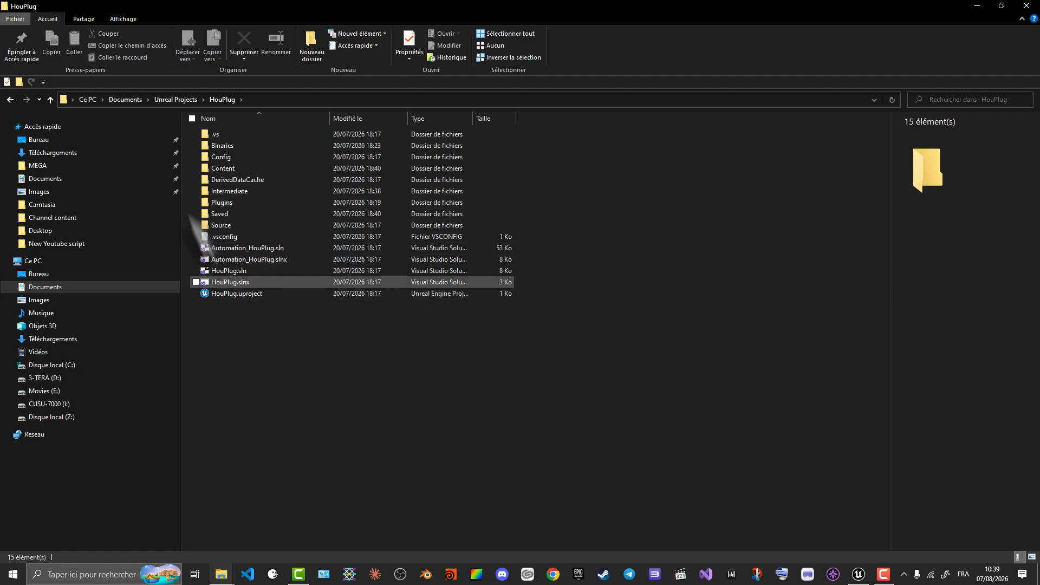
double_click(239, 201)
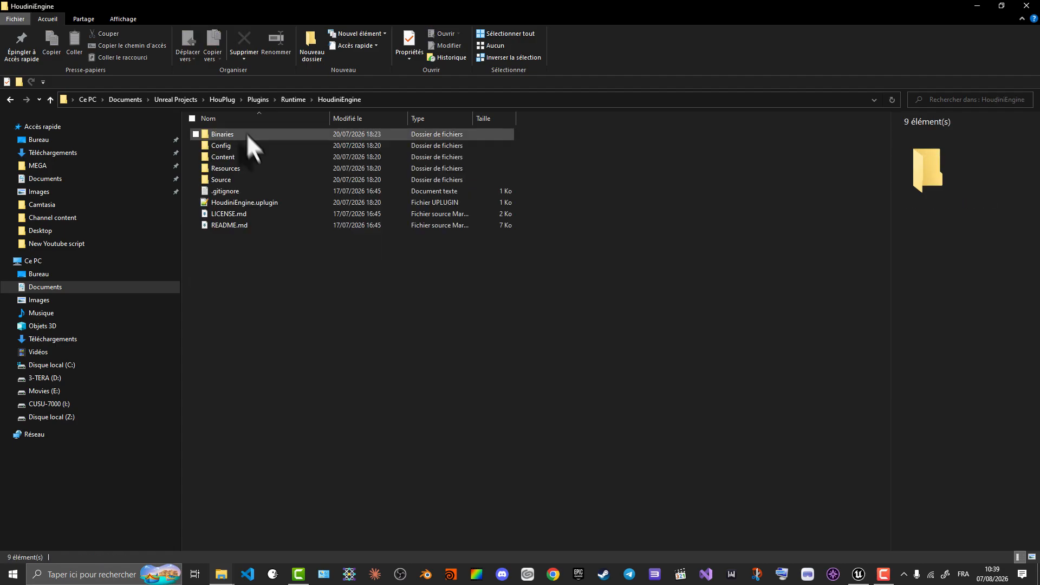
left_click(289, 98)
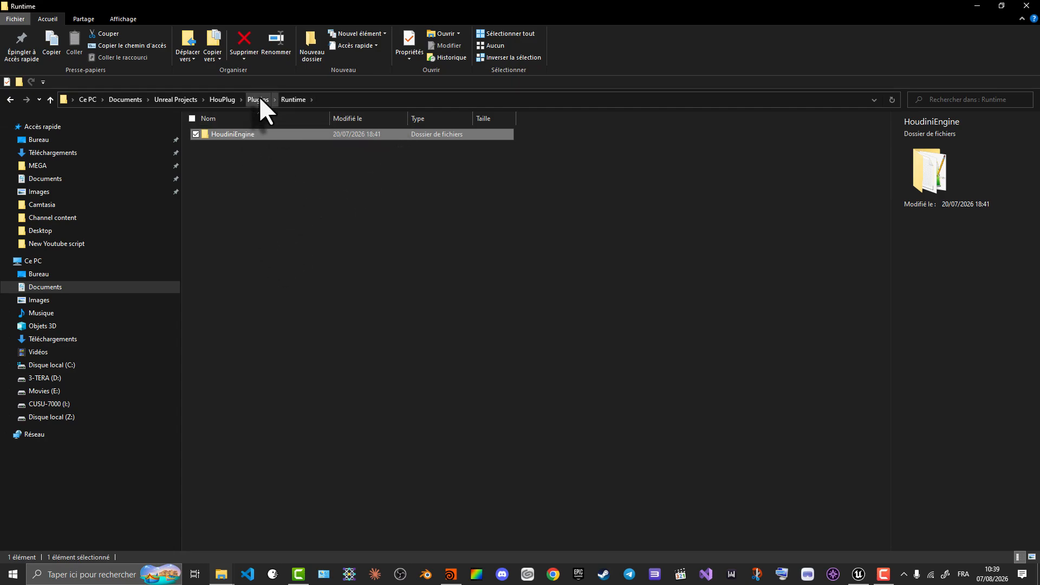
right_click(246, 133)
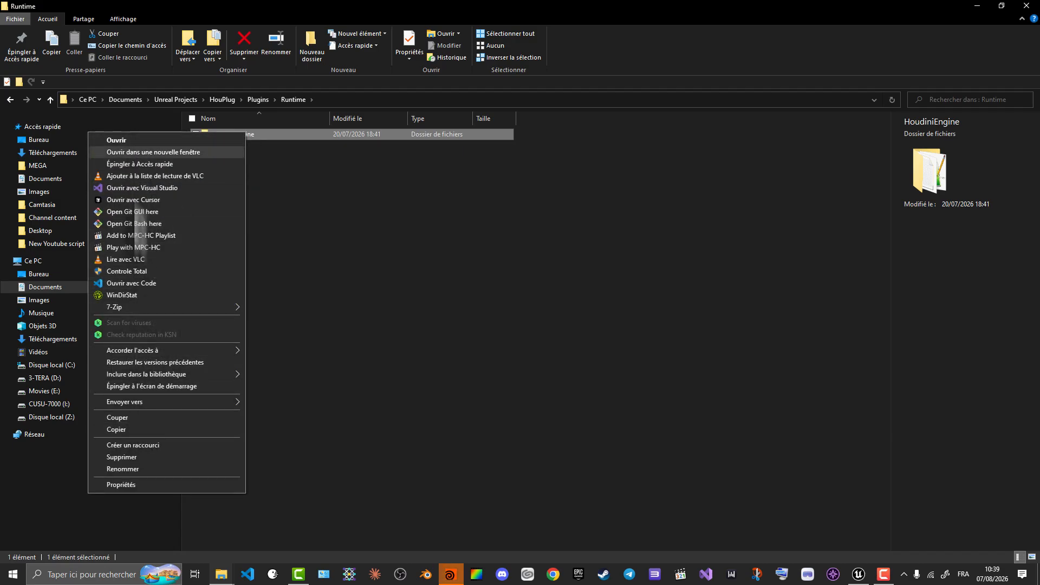
left_click(134, 428)
left_click(325, 292)
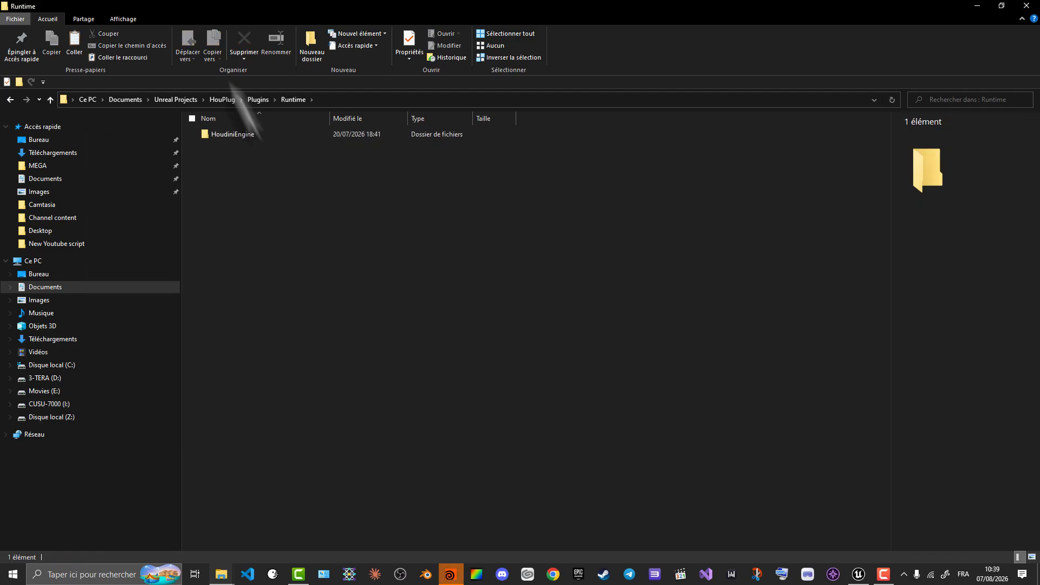
- Paste the copied HoudiniEngine folder into the Plugins folder of the CitySample project in Unreal Projects
left_click(214, 99)
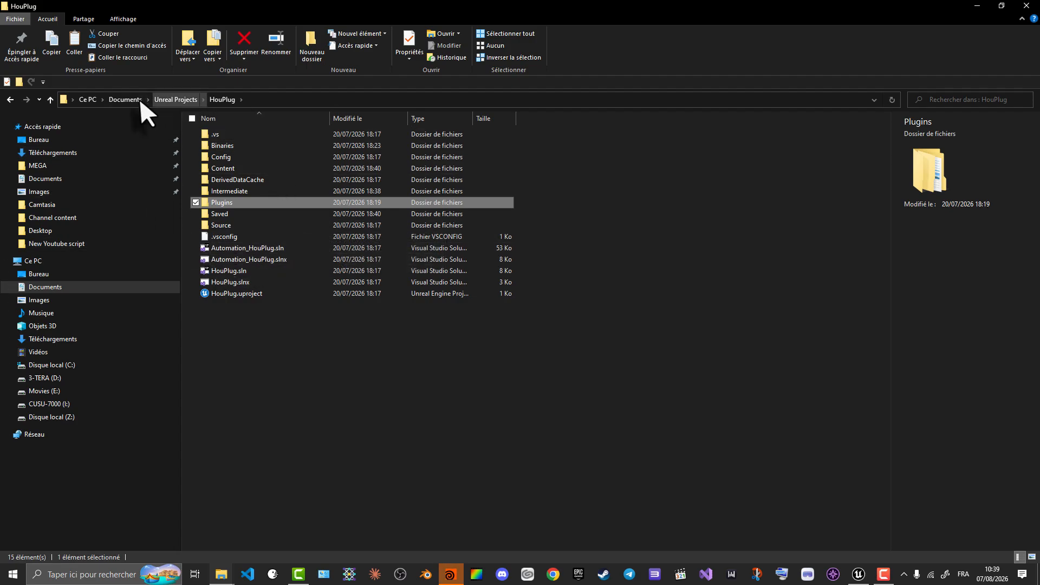
left_click(190, 99)
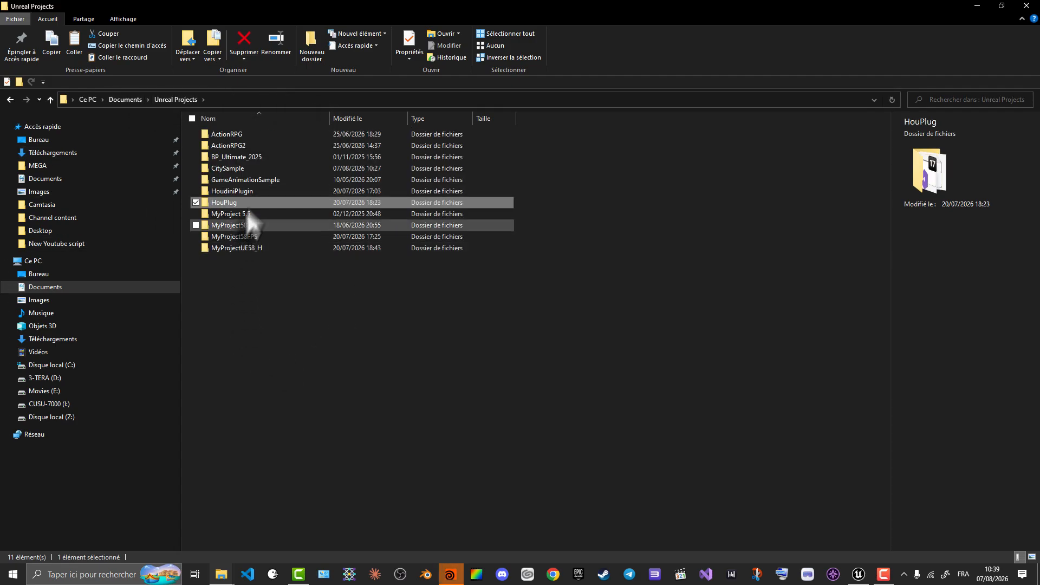
double_click(232, 169)
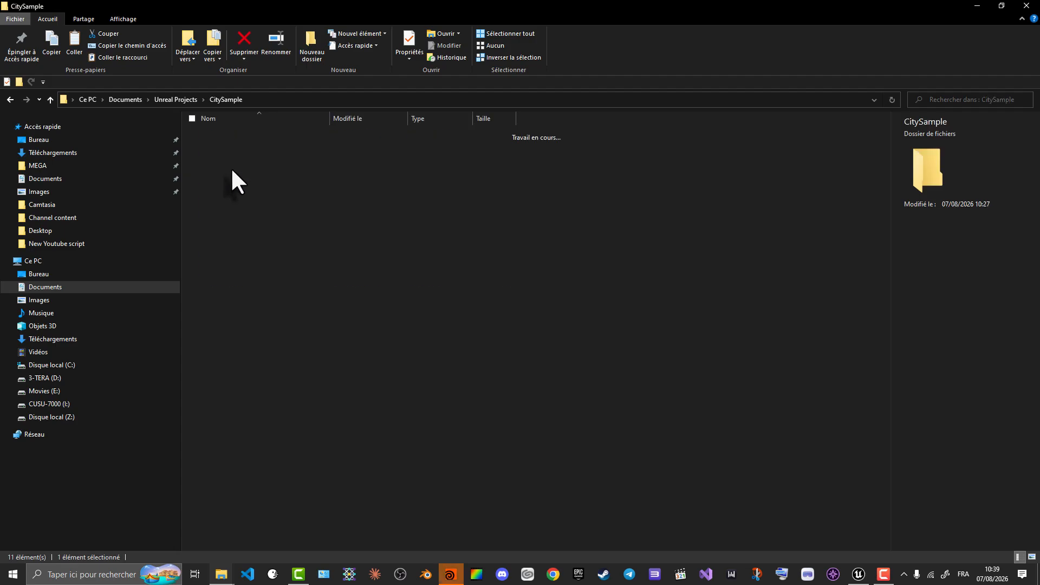
left_click(228, 214)
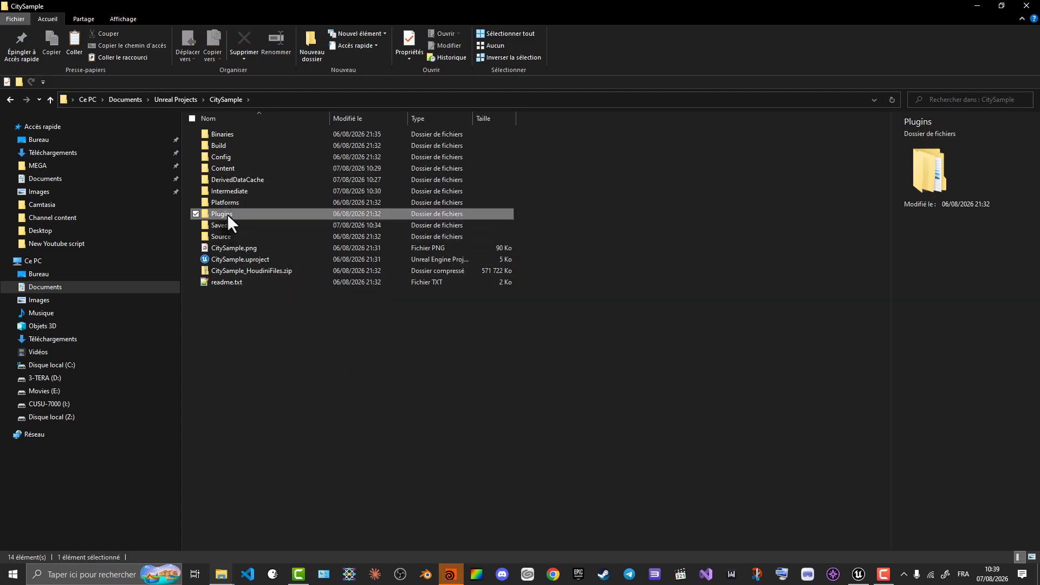
double_click(227, 214)
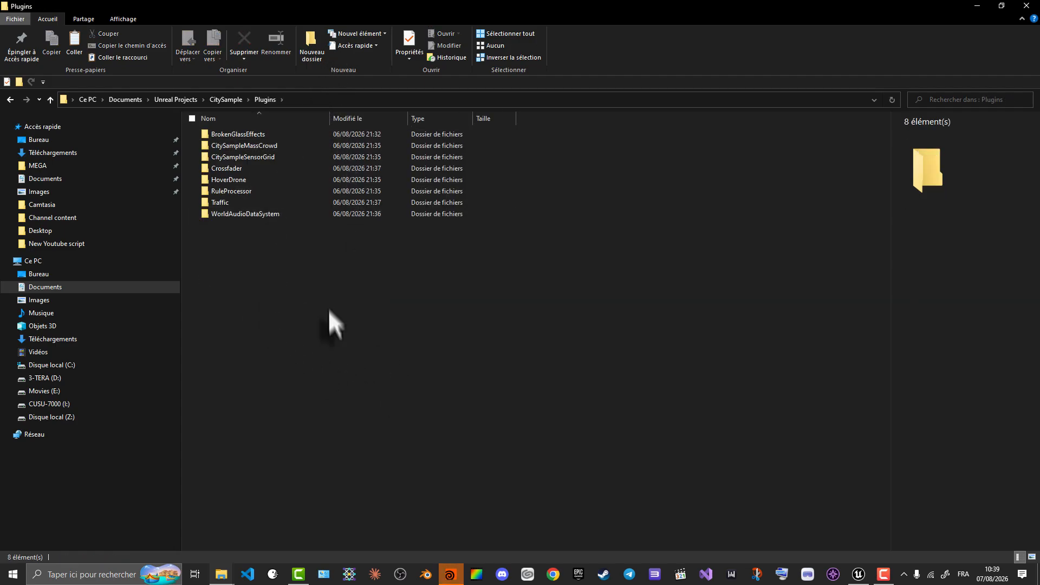
right_click(283, 304)
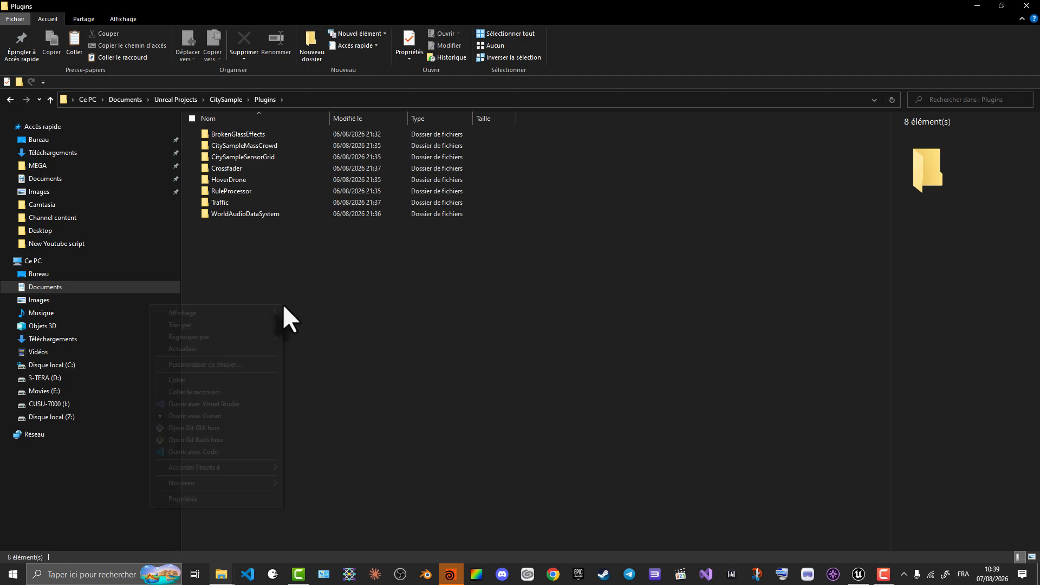
left_click(213, 379)
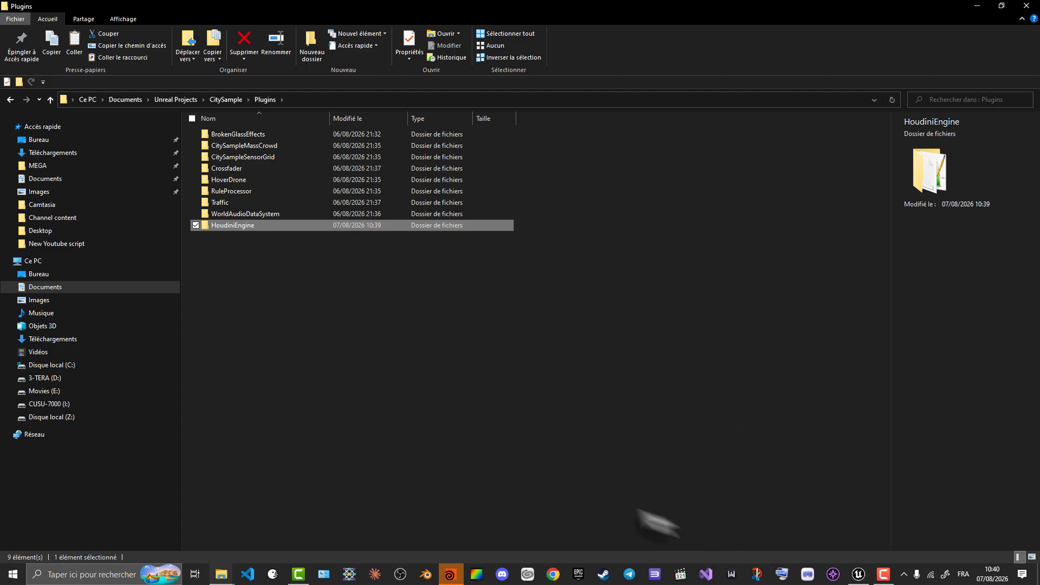
- Switch to Houdini, check its version in the About Houdini information, and close the program
left_click(448, 577)
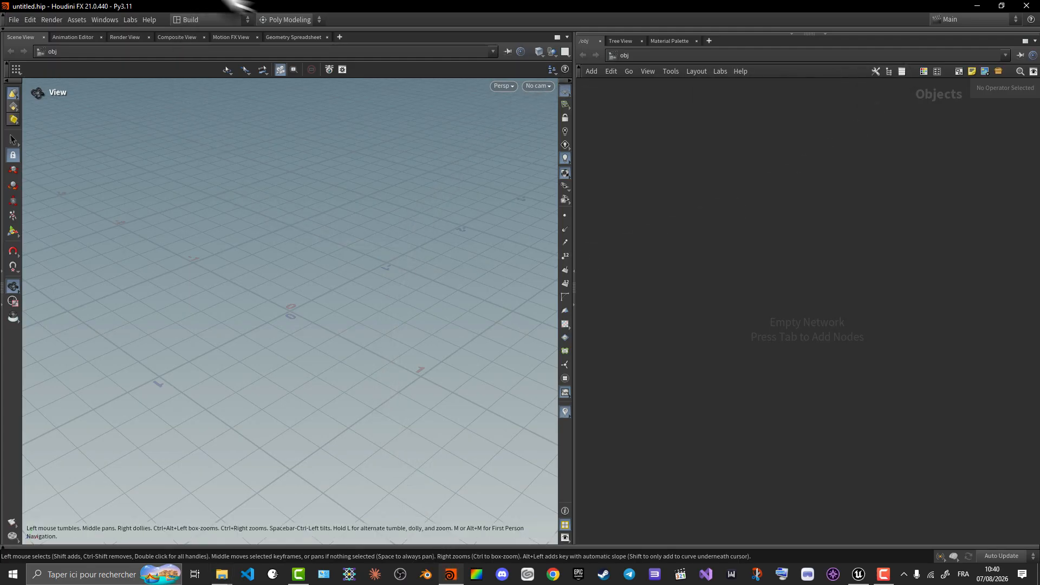
left_click(147, 21)
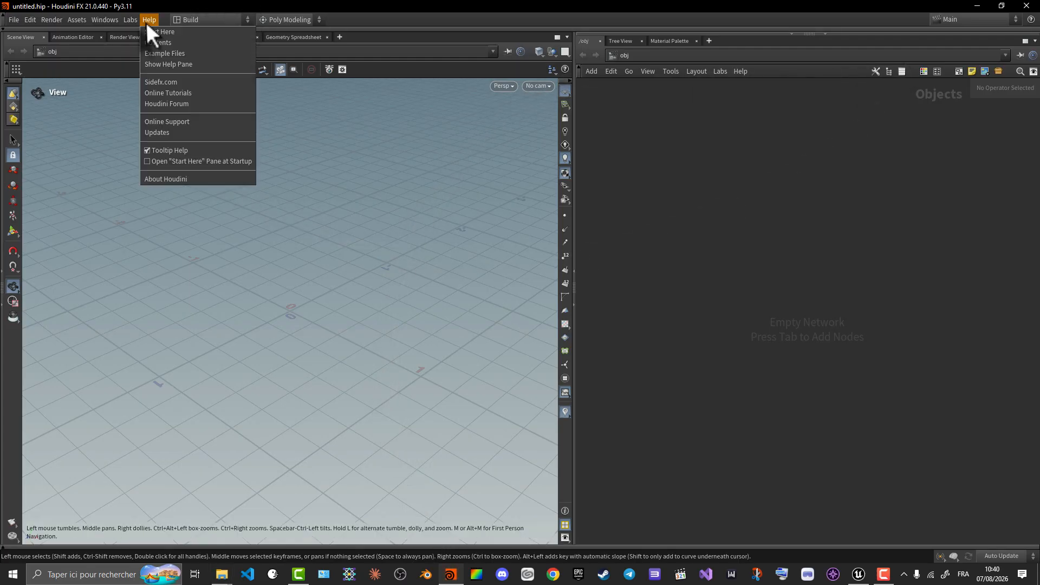
left_click(178, 181)
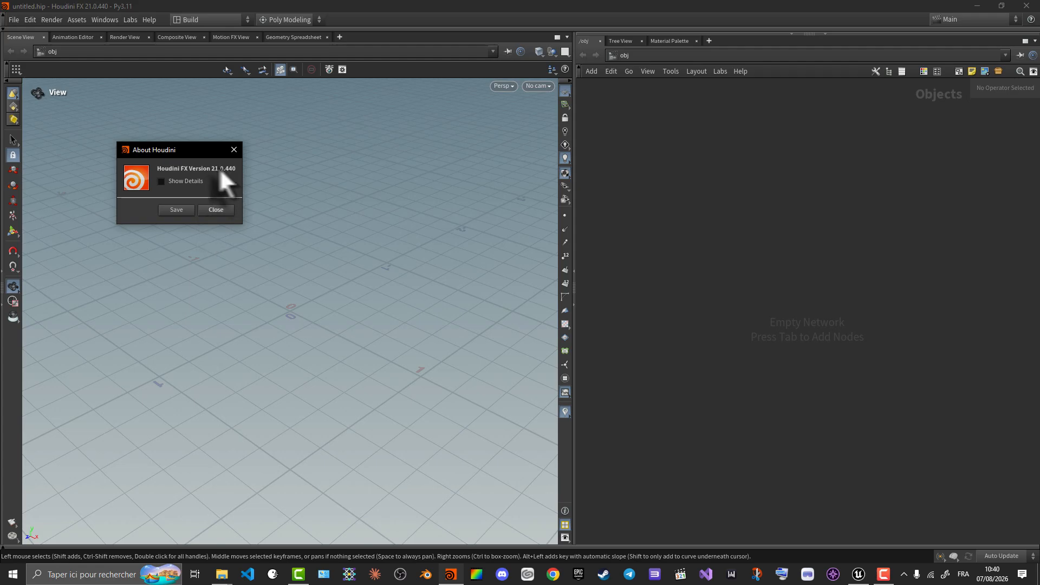
left_click(222, 211)
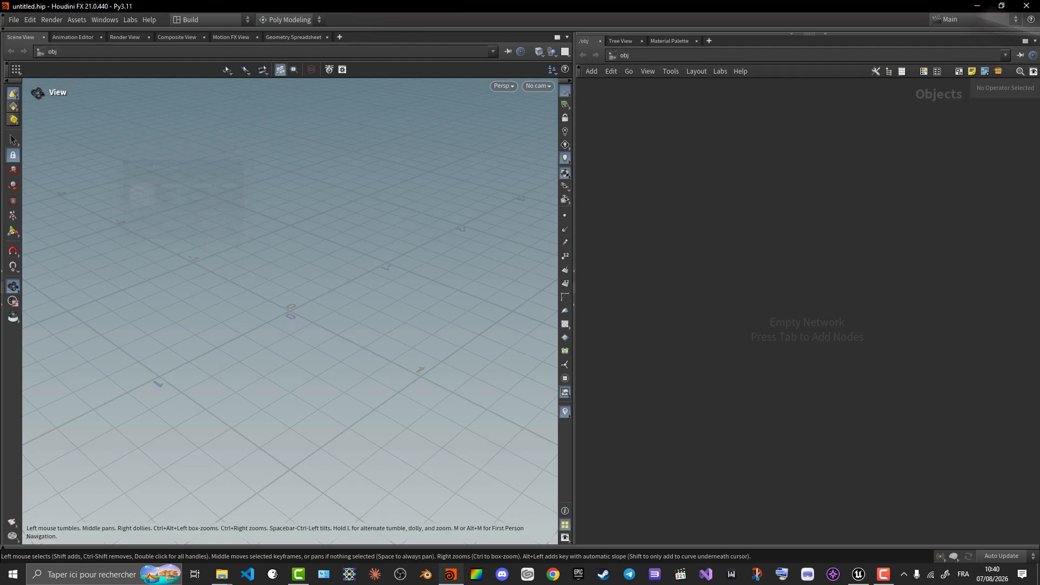
left_click(1025, 7)
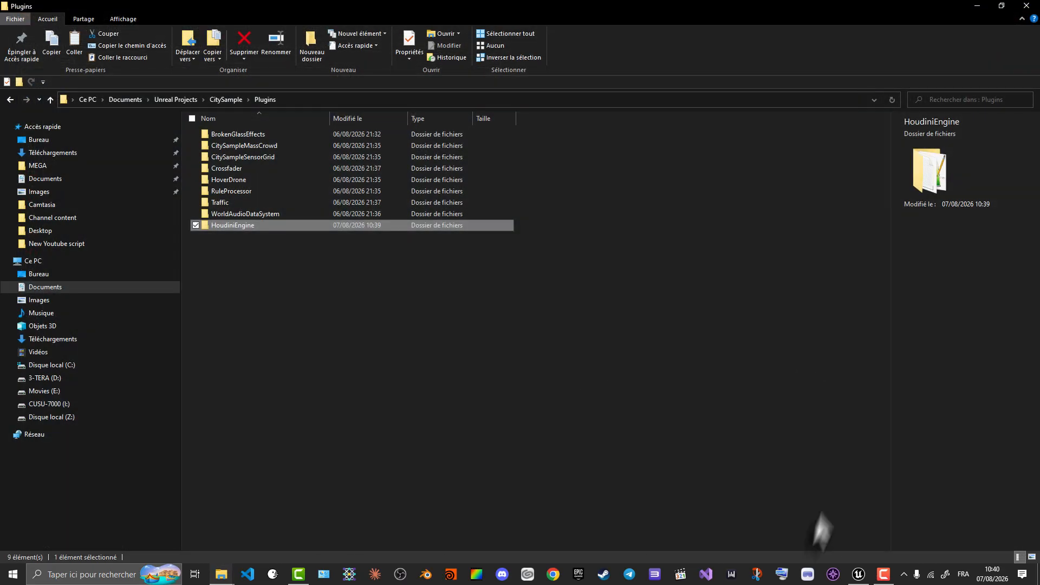
- Switch to Unreal Editor, walk the character along the street in Small_City_LVL, and end the play session
left_click(858, 575)
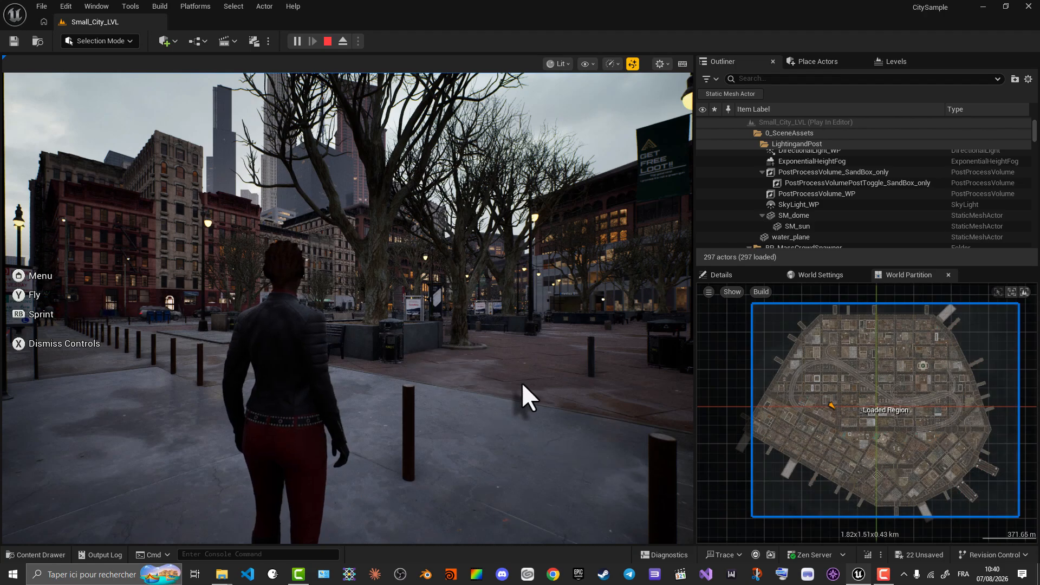
left_click(390, 313)
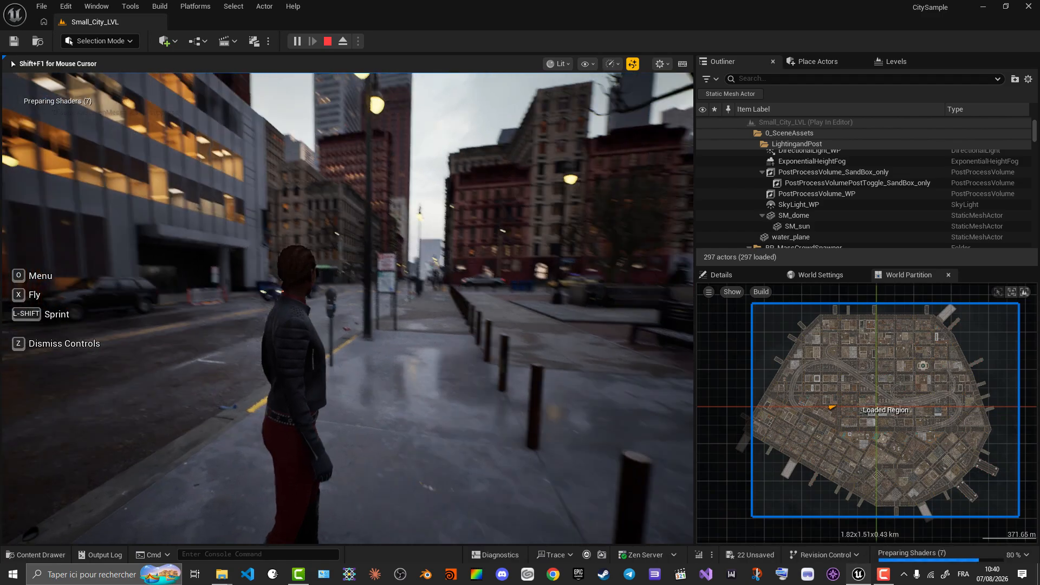
key("alt+shift")
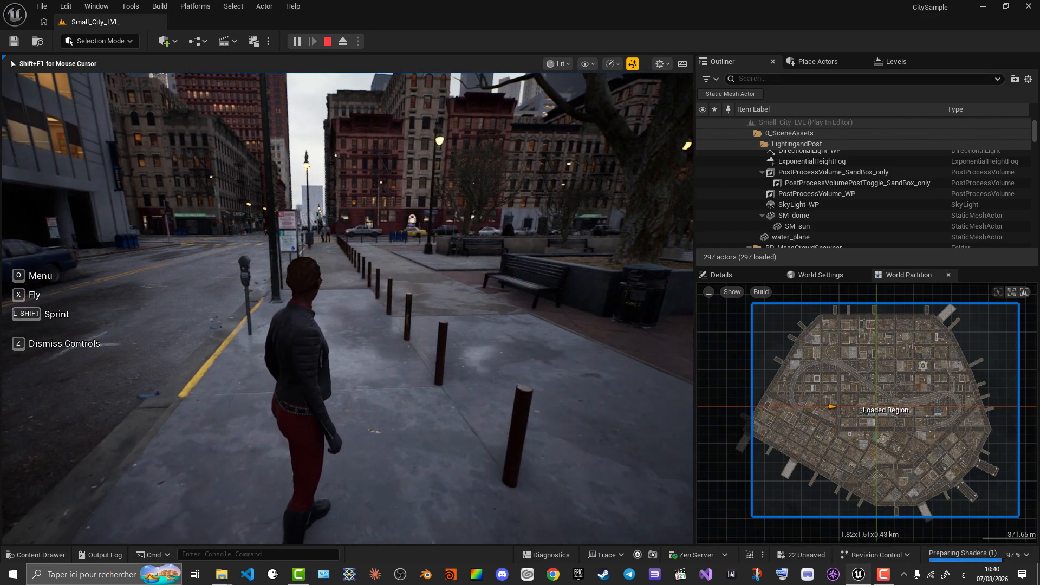
key("w")
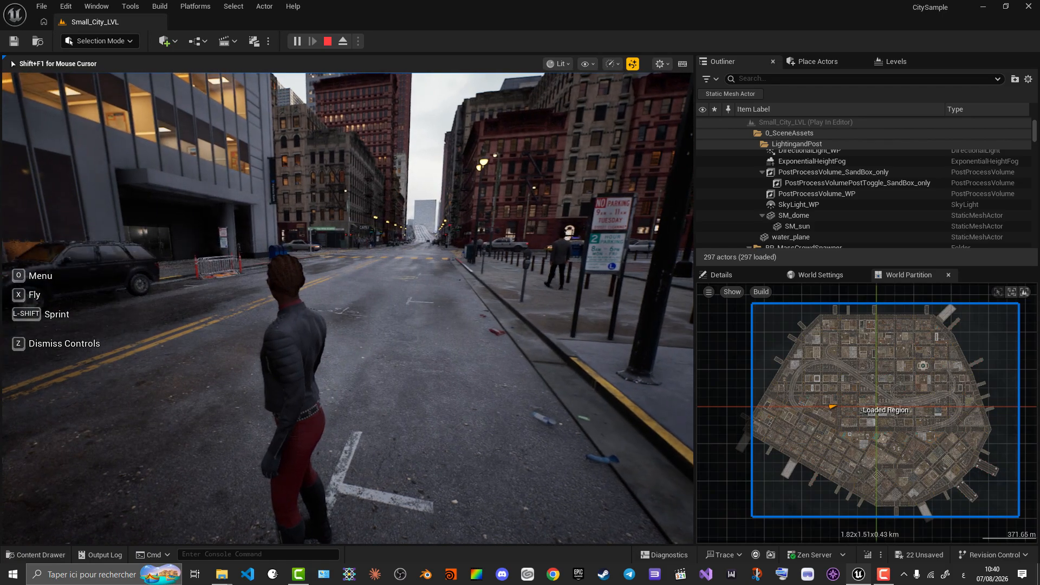
key("Escape")
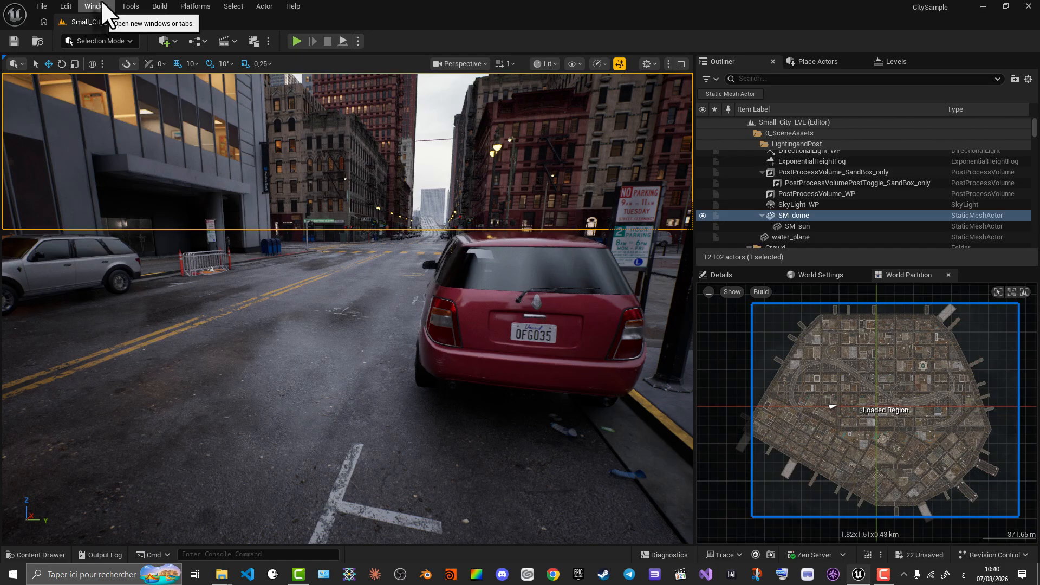
- Close the CitySample project in the editor, saving all the modified traffic and vehicle assets
left_click(104, 7)
mouse_move(56, 8)
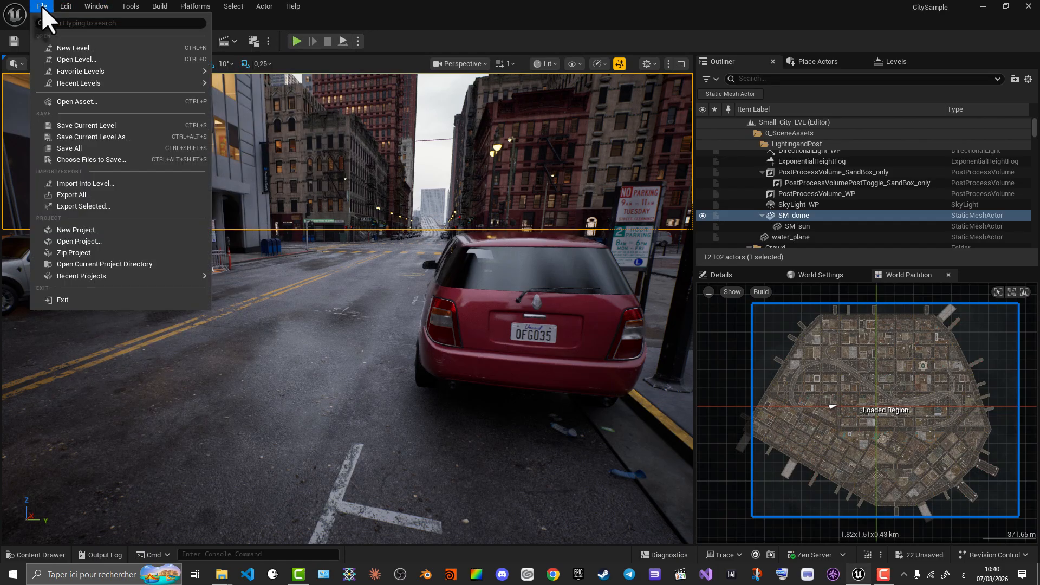
mouse_move(87, 276)
left_click(1027, 6)
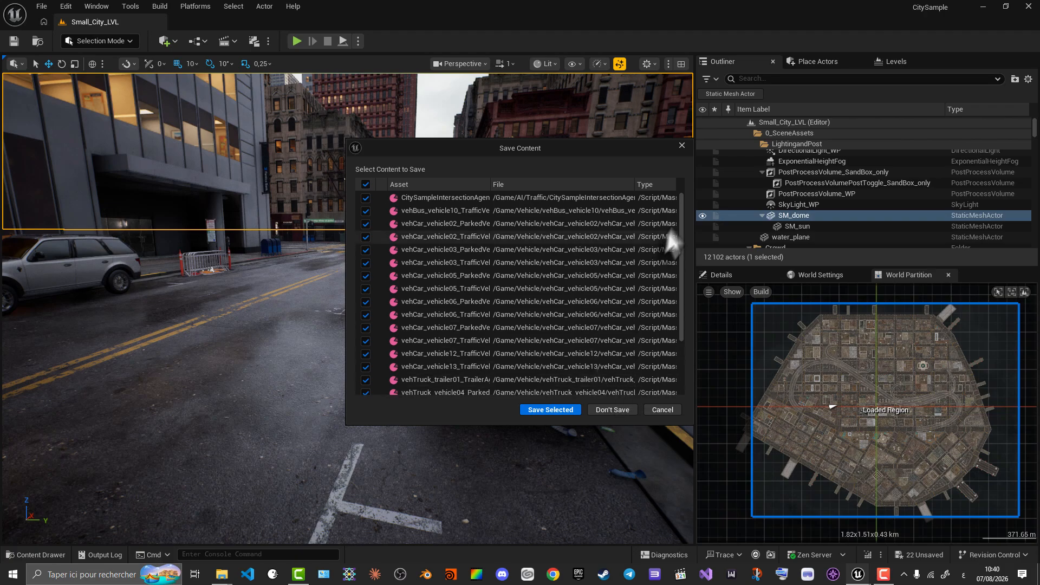
left_click_drag(678, 197, 687, 313)
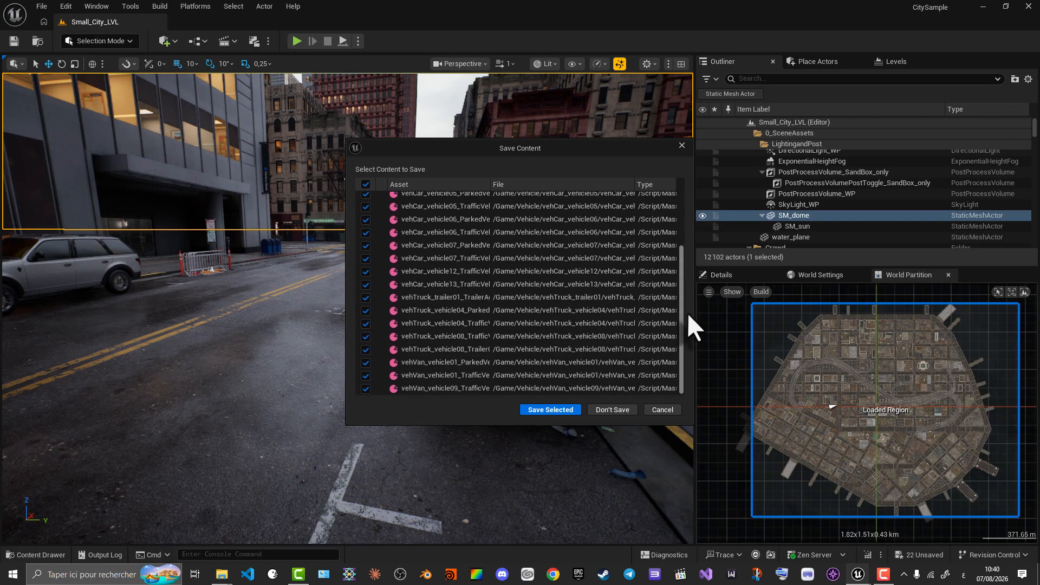
left_click(552, 410)
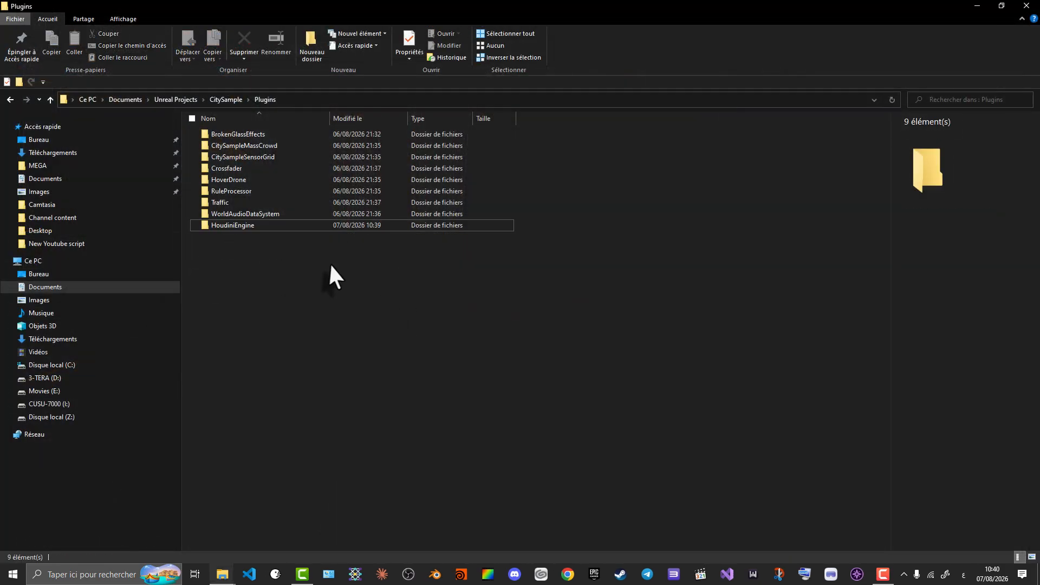
- Reopen CitySample.uproject from the CitySample project folder and create a Houdini Engine session
left_click(219, 99)
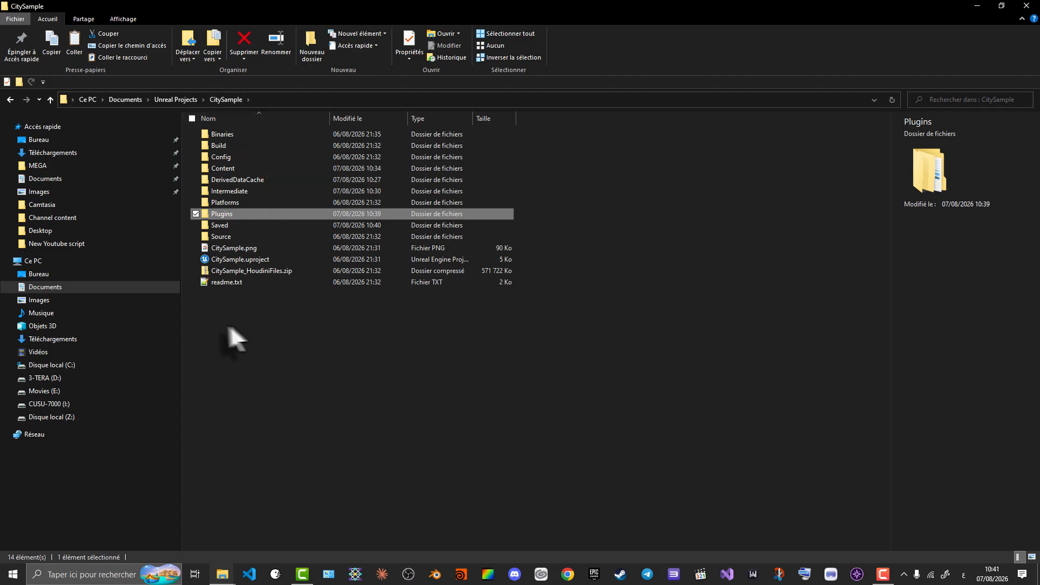
left_click(239, 259)
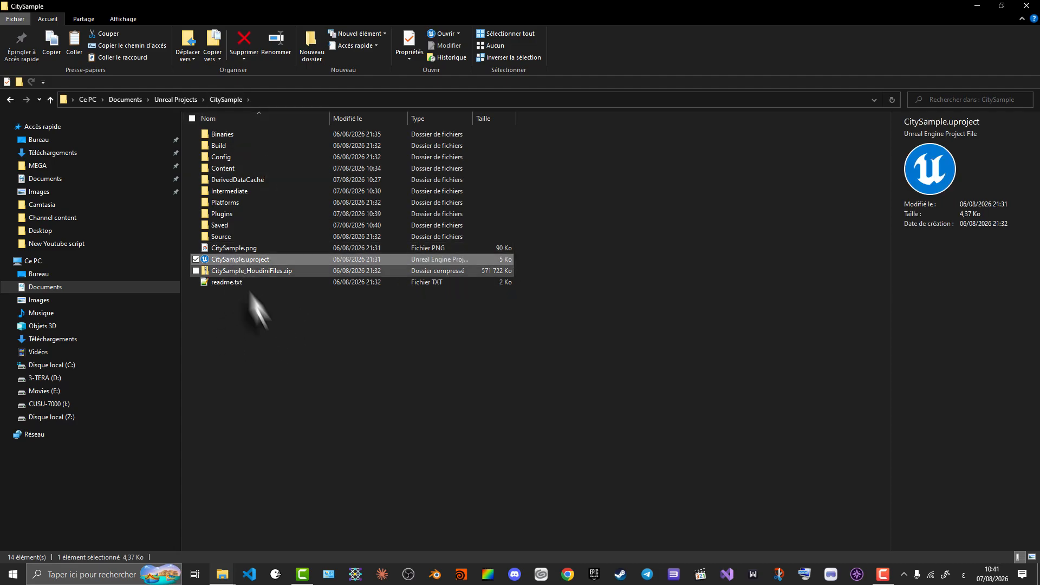
double_click(283, 258)
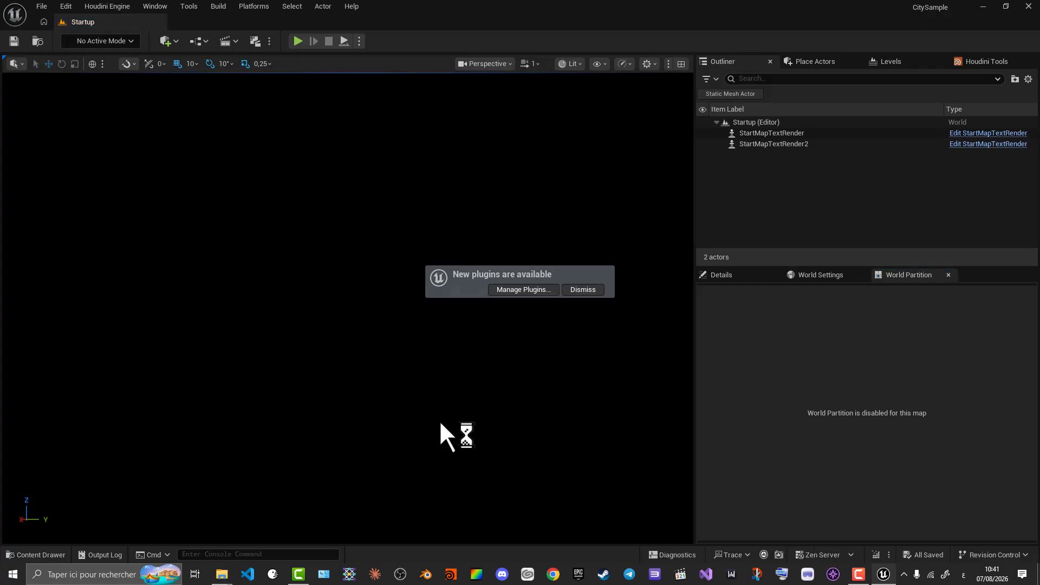
left_click(108, 6)
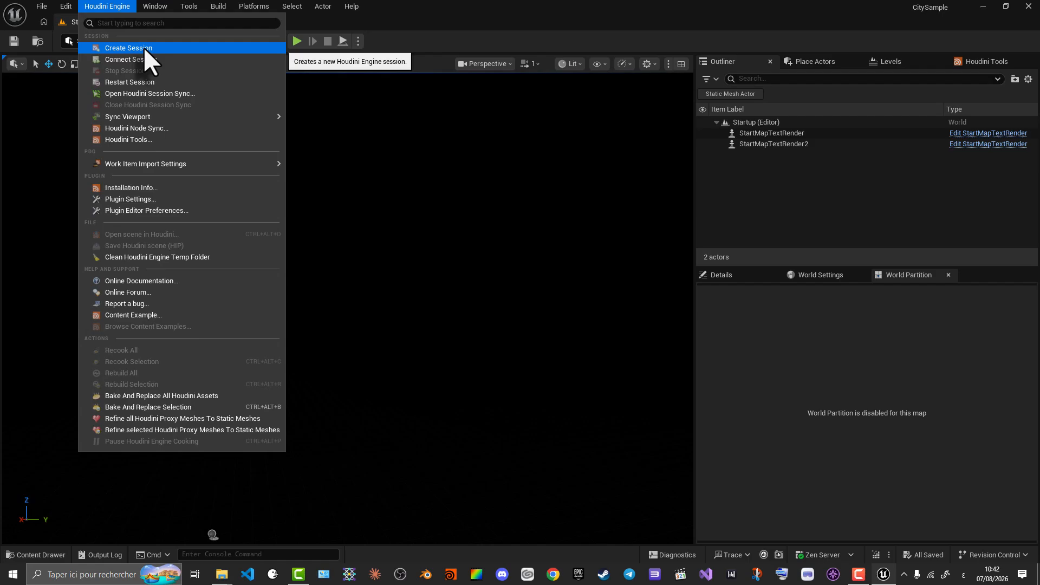
left_click(144, 48)
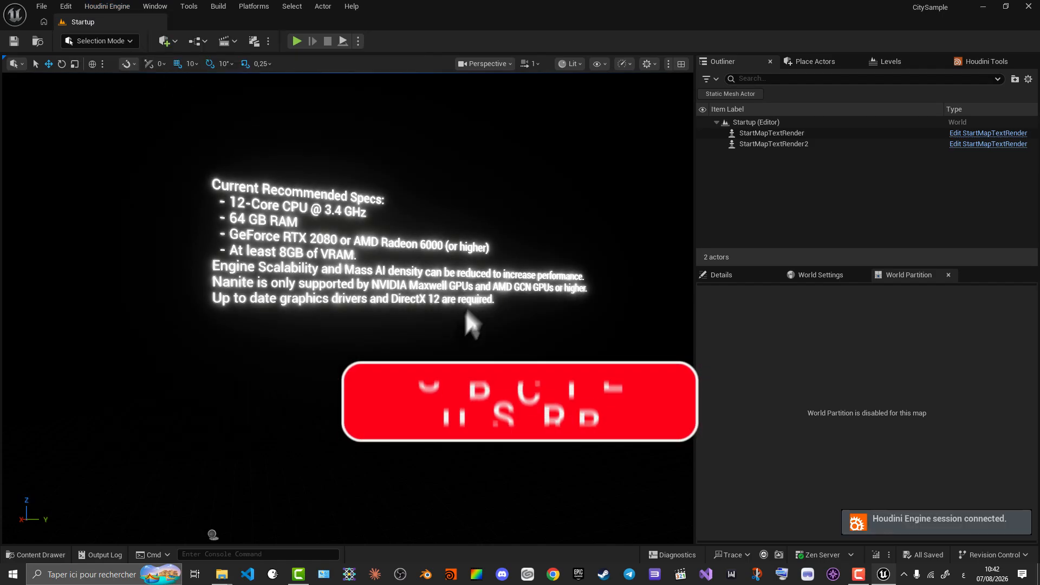
- Look over the Startup level's Details and World Settings, and view the Houdini Tools
left_click(720, 275)
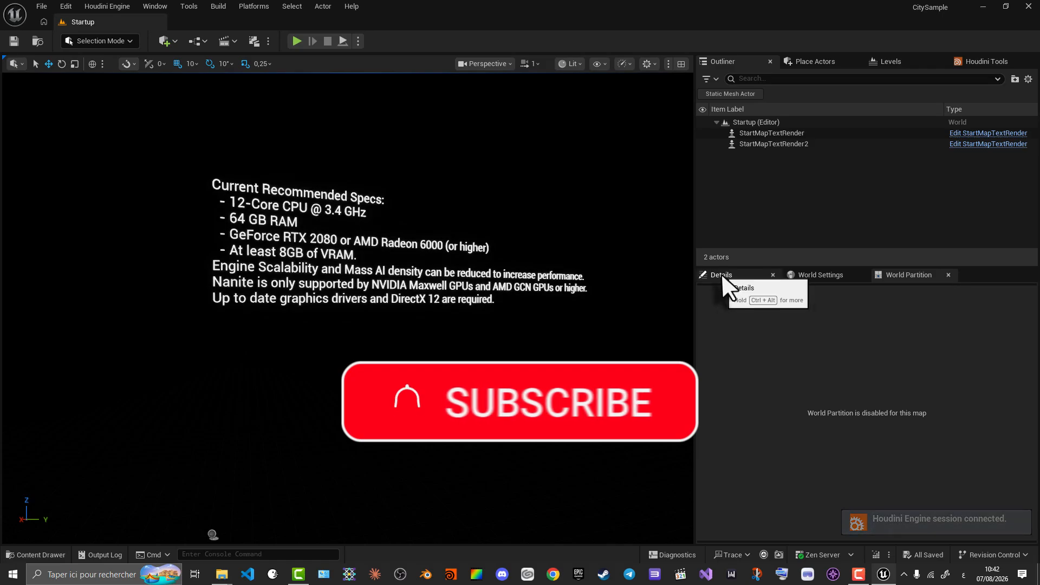
left_click(108, 7)
left_click(111, 7)
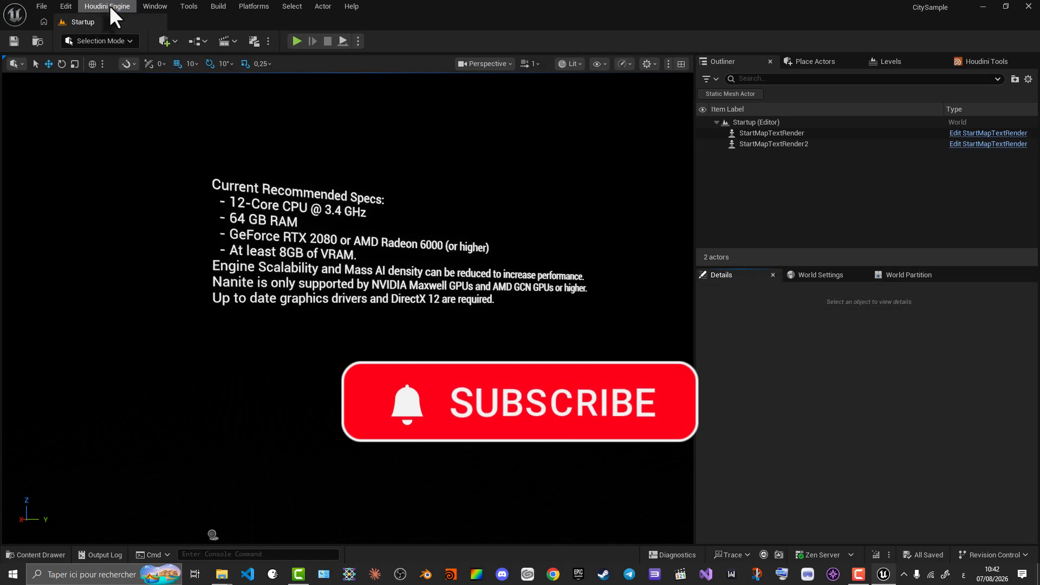
left_click(821, 275)
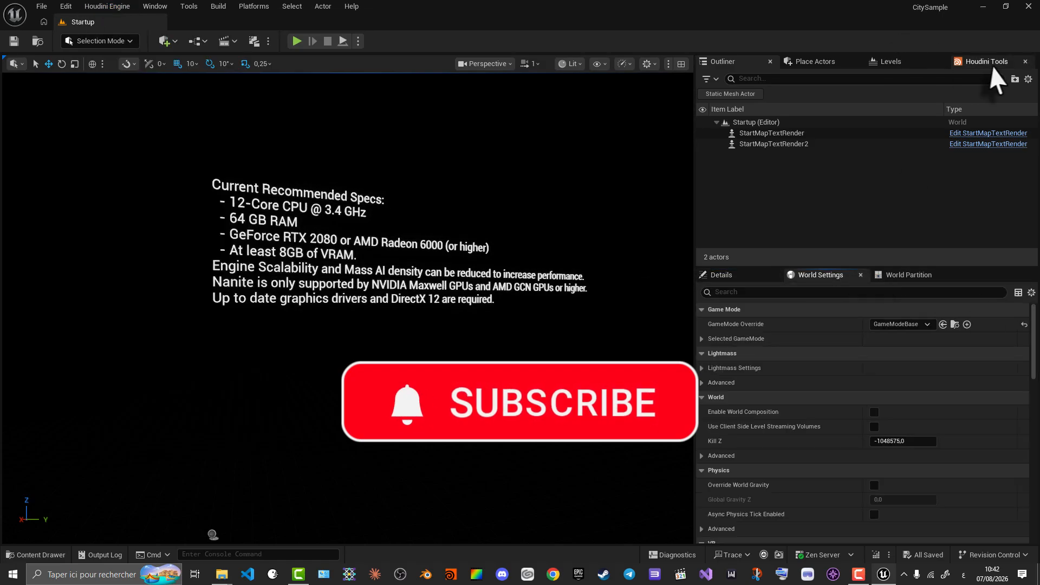
left_click(992, 63)
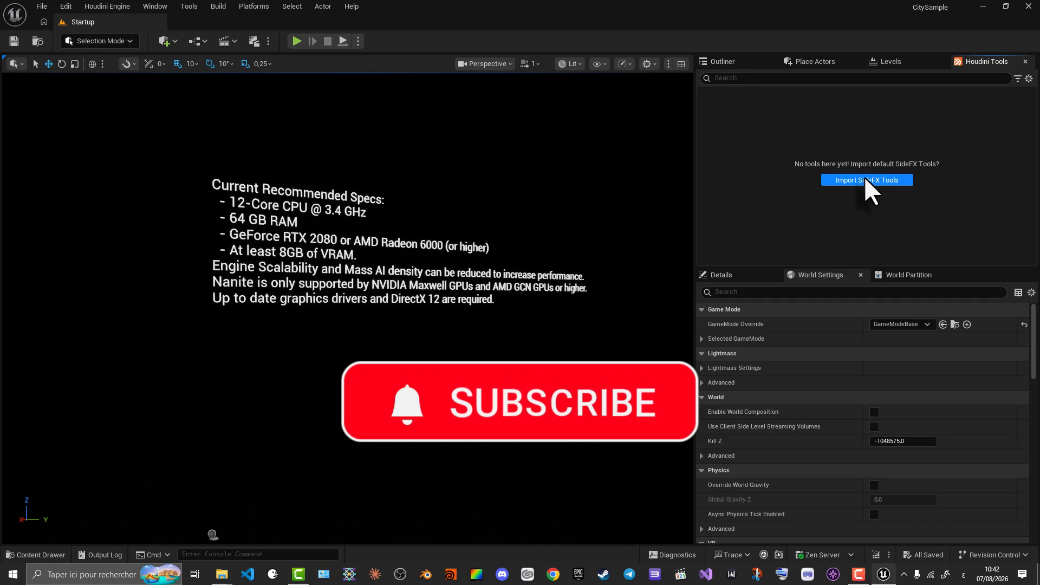